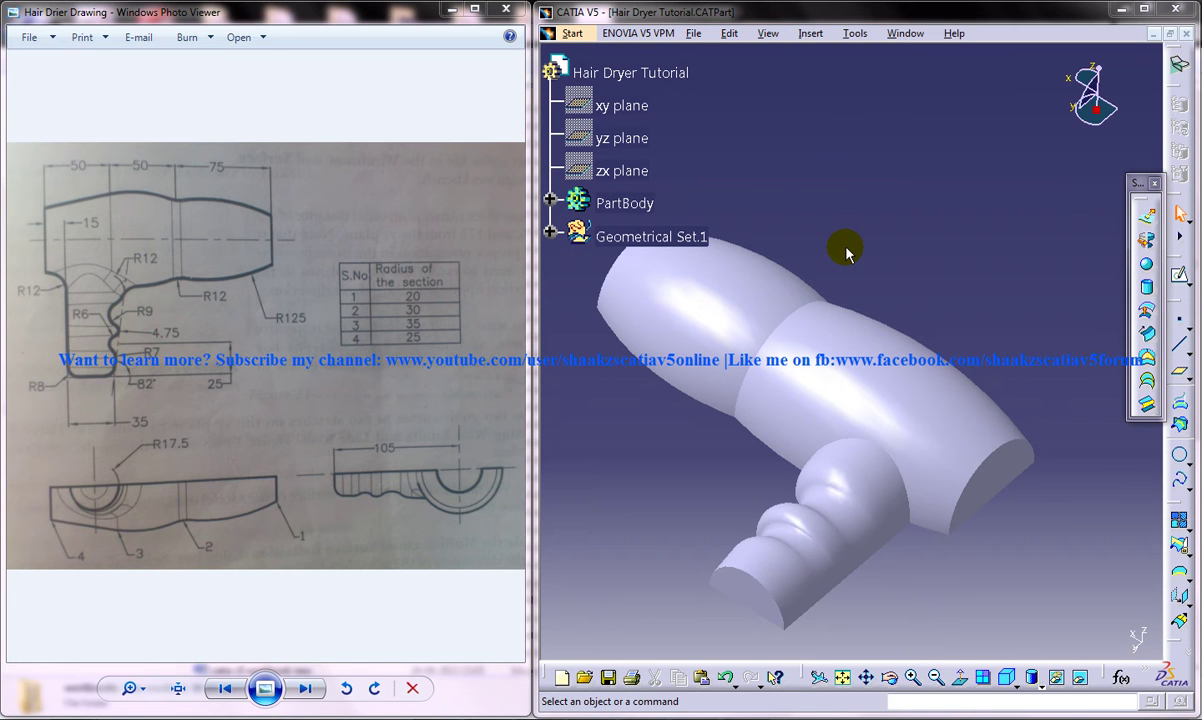
# Orbit the finished hair dryer to inspect its handle, side and top, then show the Window menu.
pyautogui.moveTo(848, 333)
pyautogui.mouseDown(button='middle')
pyautogui.moveTo(882, 218)
pyautogui.moveTo(783, 422)
pyautogui.moveTo(830, 455)
pyautogui.mouseUp(button='middle')
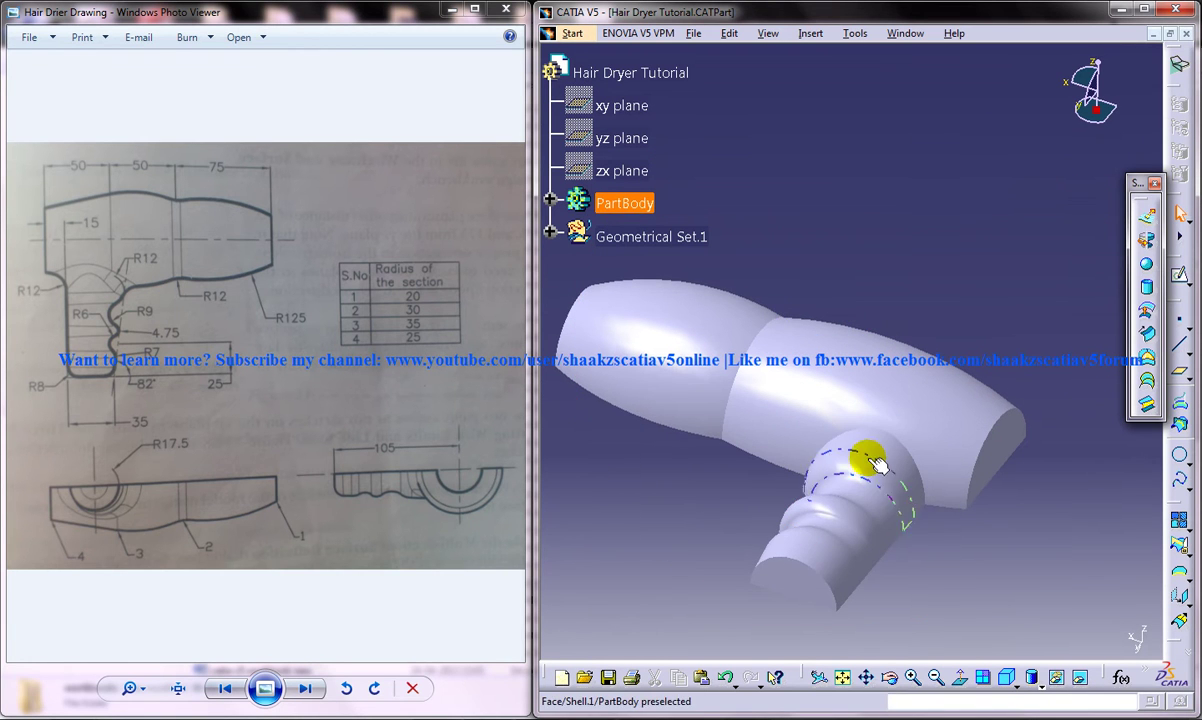
pyautogui.moveTo(778, 542)
pyautogui.mouseDown(button='middle')
pyautogui.moveTo(945, 470)
pyautogui.moveTo(800, 400)
pyautogui.moveTo(833, 401)
pyautogui.mouseUp(button='middle')
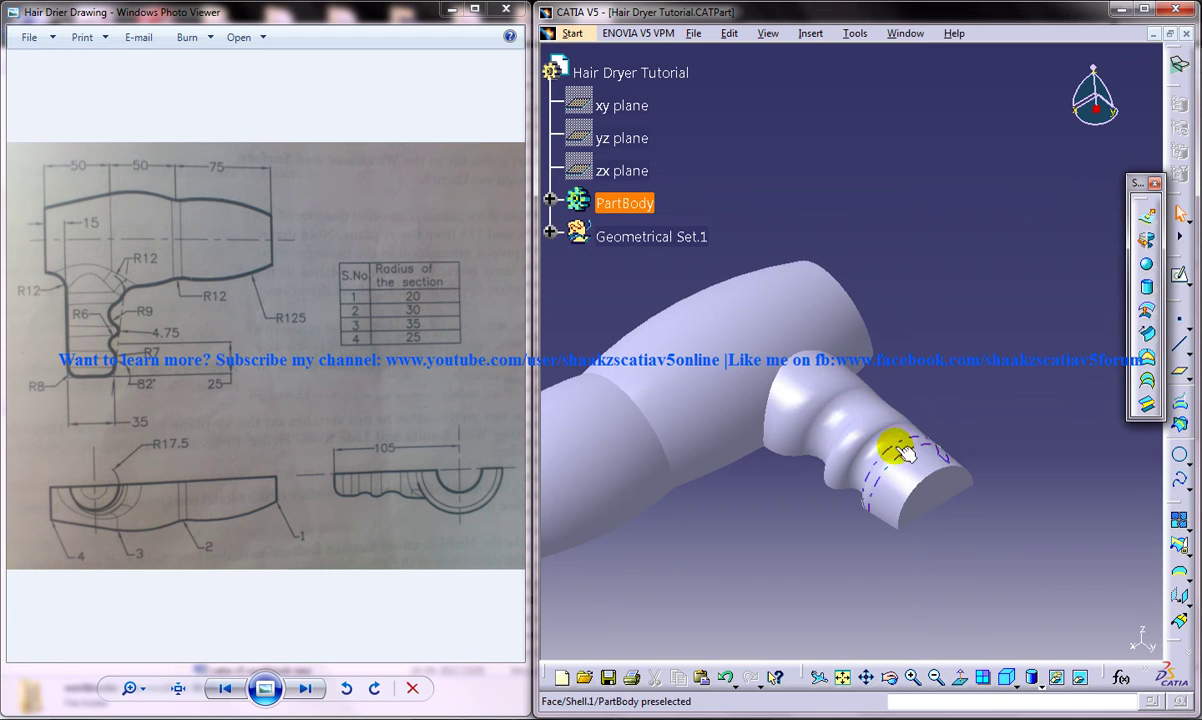
pyautogui.moveTo(933, 413)
pyautogui.mouseDown(button='middle')
pyautogui.moveTo(932, 453)
pyautogui.moveTo(1030, 503)
pyautogui.mouseUp(button='middle')
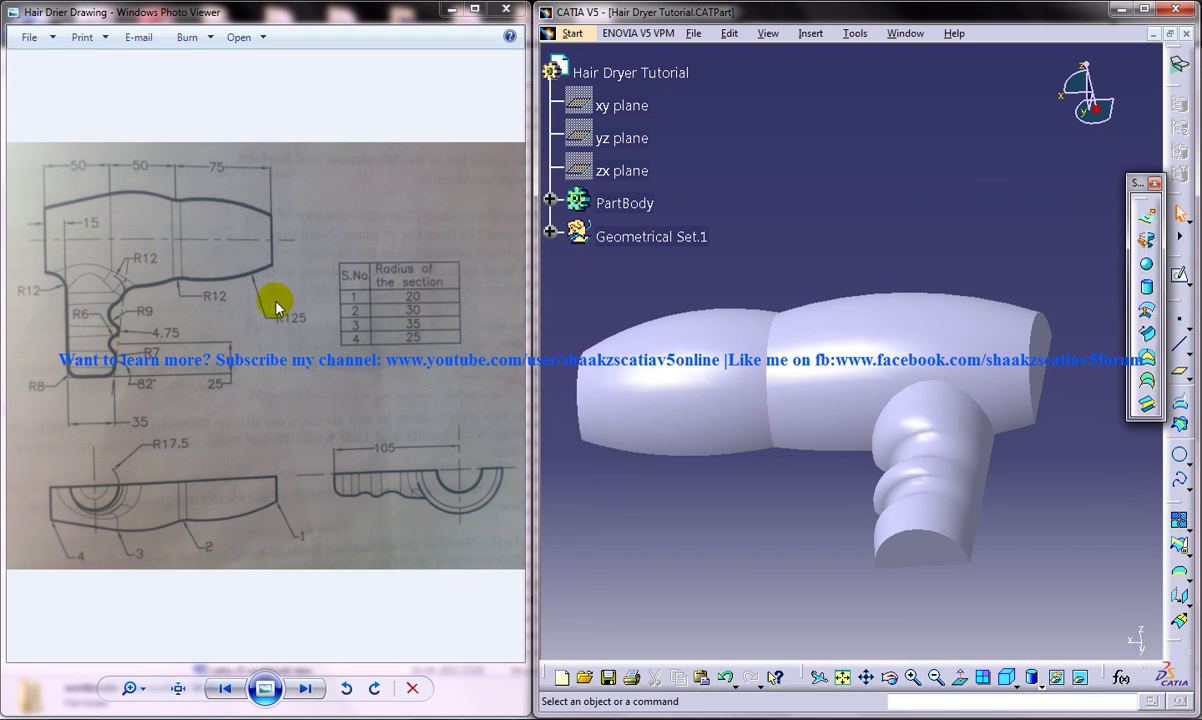
pyautogui.moveTo(905, 415)
pyautogui.mouseDown(button='middle')
pyautogui.moveTo(782, 519)
pyautogui.moveTo(981, 118)
pyautogui.mouseUp(button='middle')
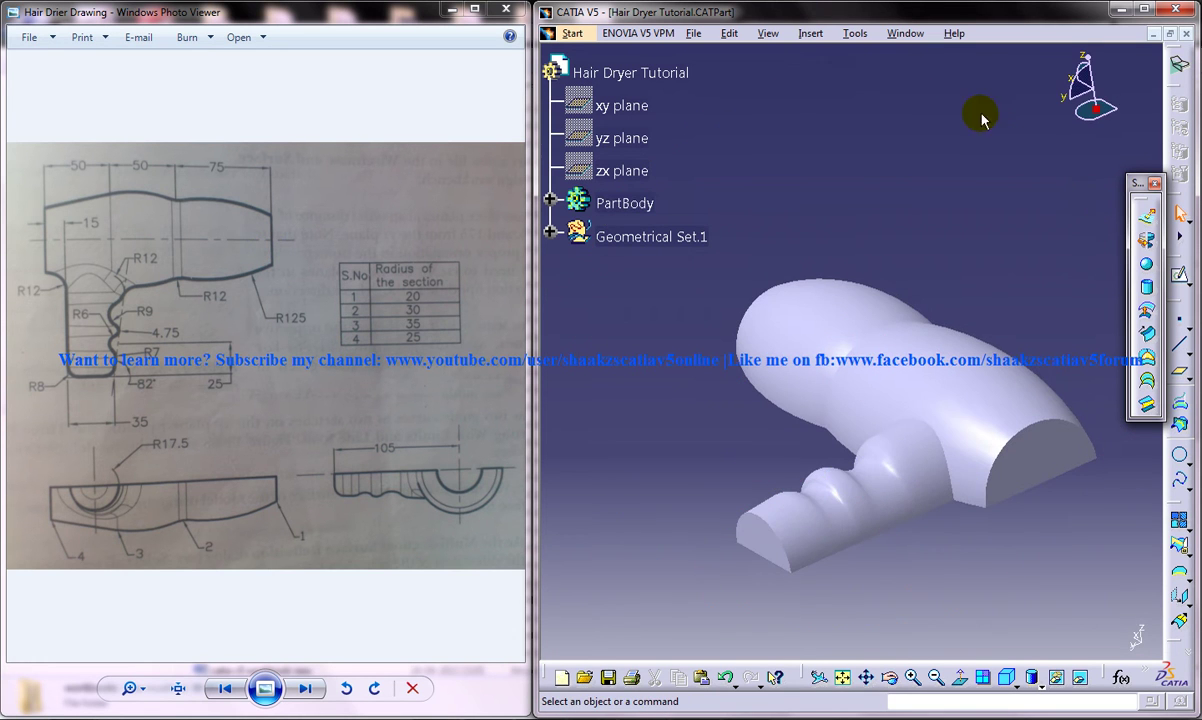
pyautogui.click(903, 33)
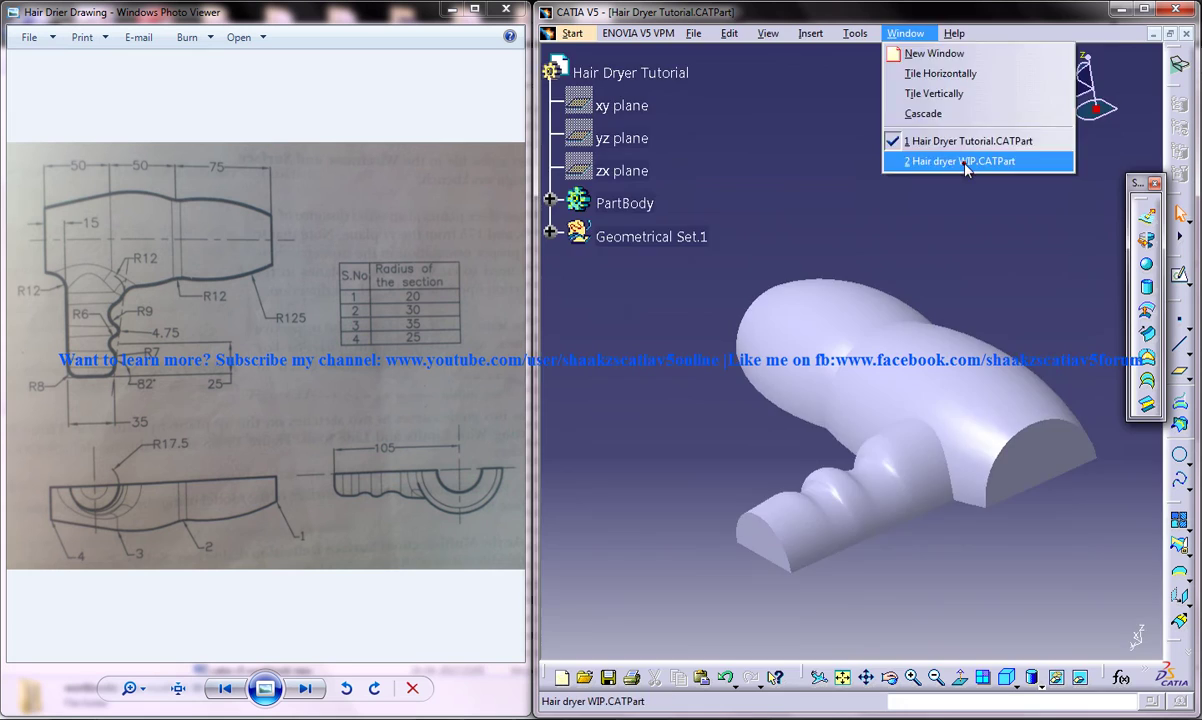
# Switch to 2 Hair dryer WIP.CATPart and rotate and pan until the handle guide curves are visible.
pyautogui.click(905, 153)
pyautogui.moveTo(910, 345); pyautogui.dragTo(1088, 400, button='middle')
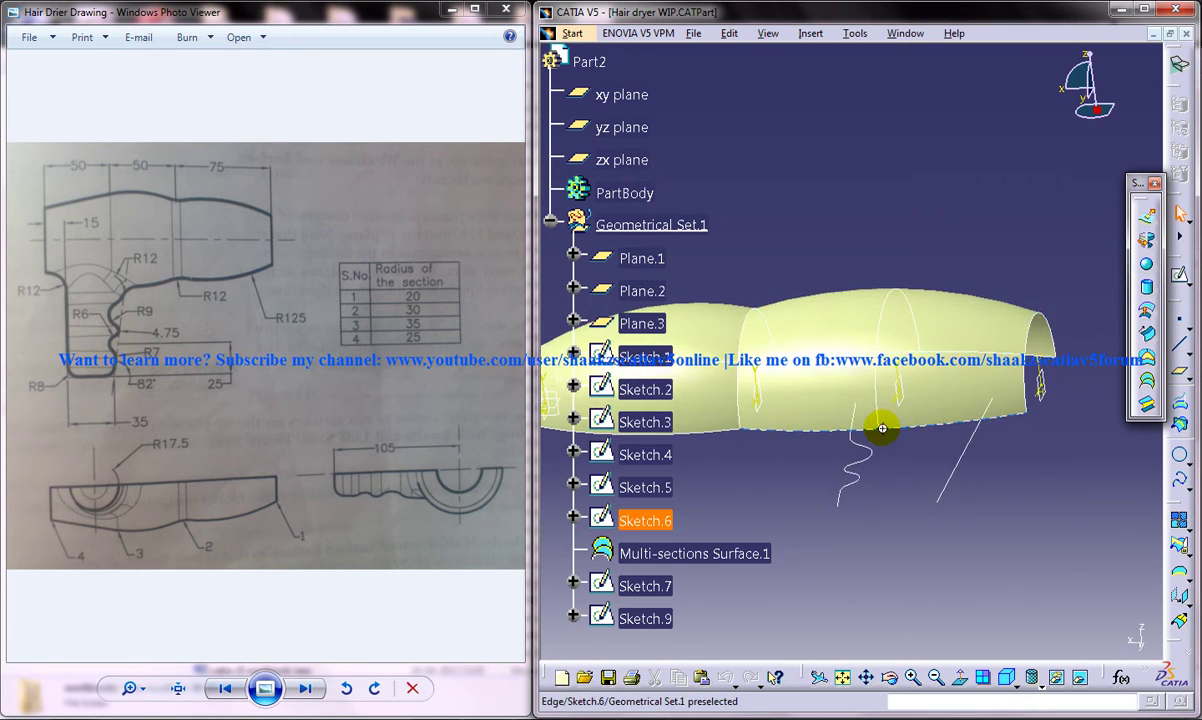
pyautogui.moveTo(1088, 400); pyautogui.dragTo(960, 376, button='middle')
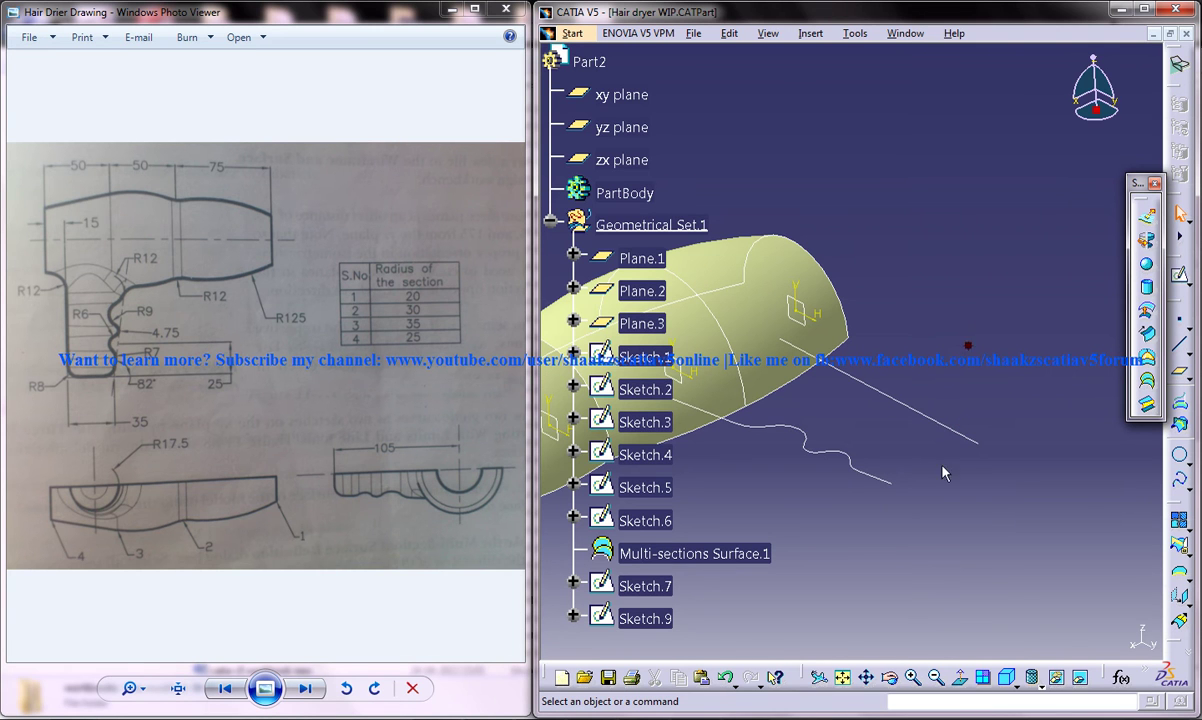
pyautogui.moveTo(899, 389)
pyautogui.mouseDown(button='middle')
pyautogui.moveTo(905, 450)
pyautogui.moveTo(934, 432)
pyautogui.mouseUp(button='middle')
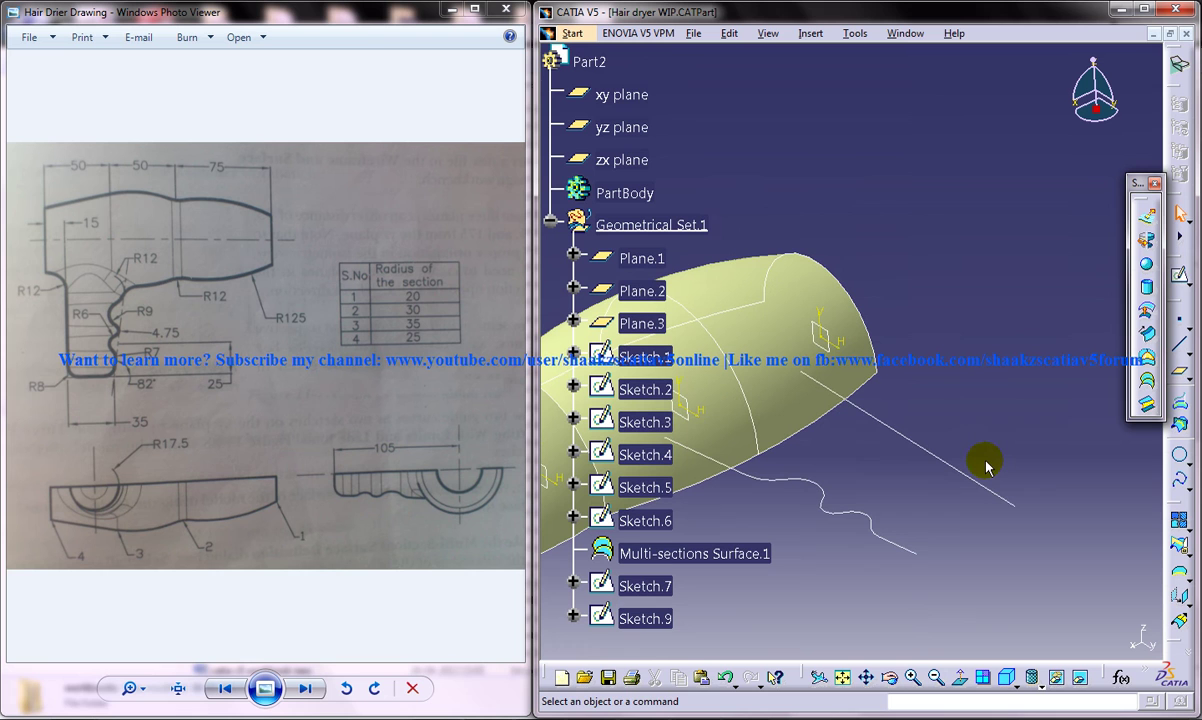
pyautogui.moveTo(983, 463)
pyautogui.mouseDown(button='middle')
pyautogui.moveTo(922, 433)
pyautogui.moveTo(944, 488)
pyautogui.moveTo(979, 421)
pyautogui.moveTo(955, 405)
pyautogui.moveTo(783, 422)
pyautogui.mouseUp(button='middle')
# Define an offset plane referencing the zx plane at 105 mm, creating Plane.4.
pyautogui.click(1148, 378)
pyautogui.click(760, 400)
pyautogui.click(1062, 565)
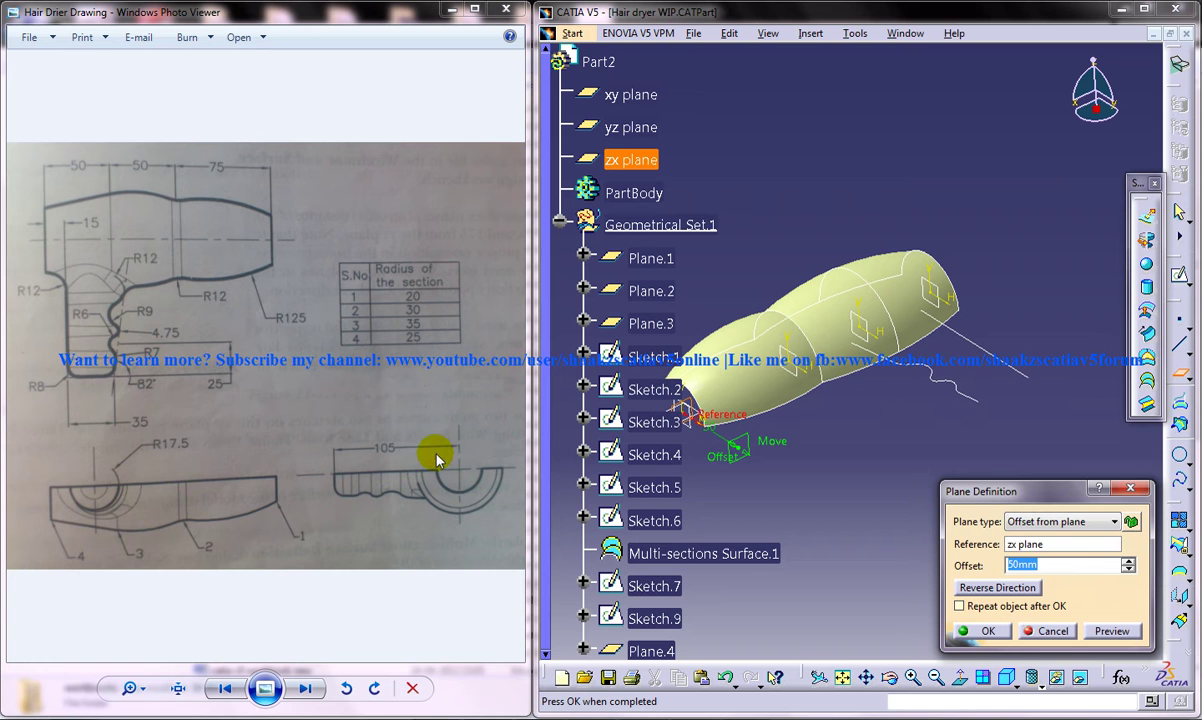
pyautogui.write('0')
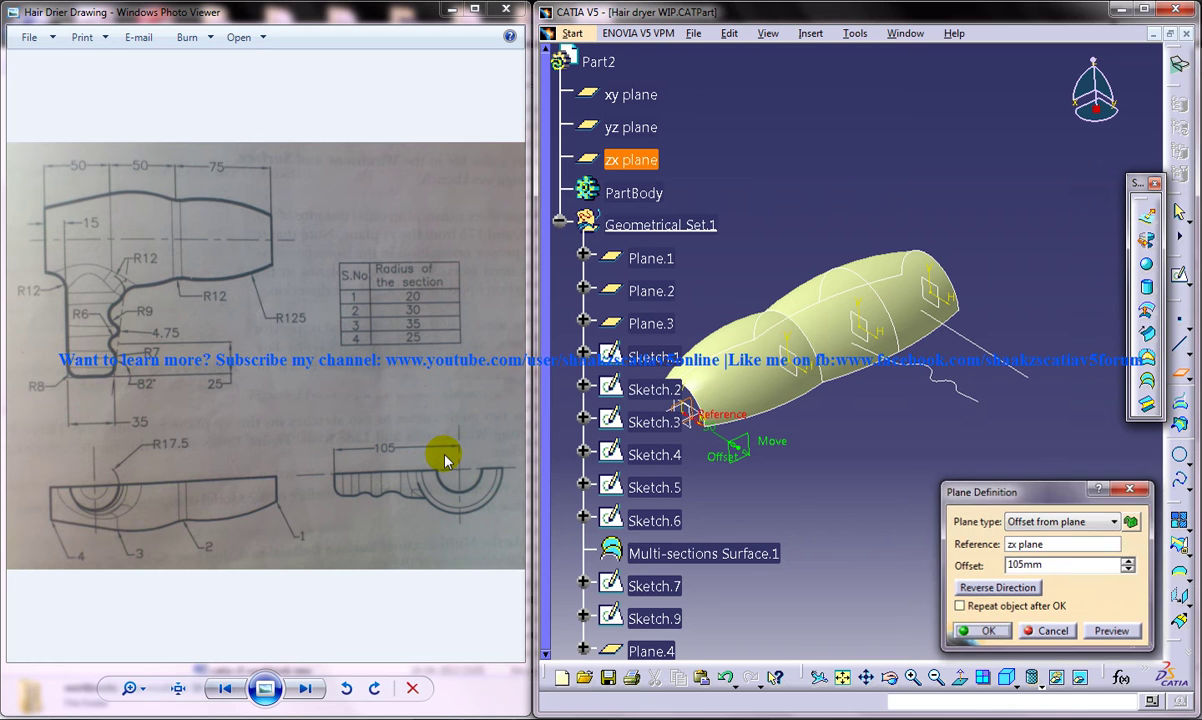
pyautogui.press('Return')
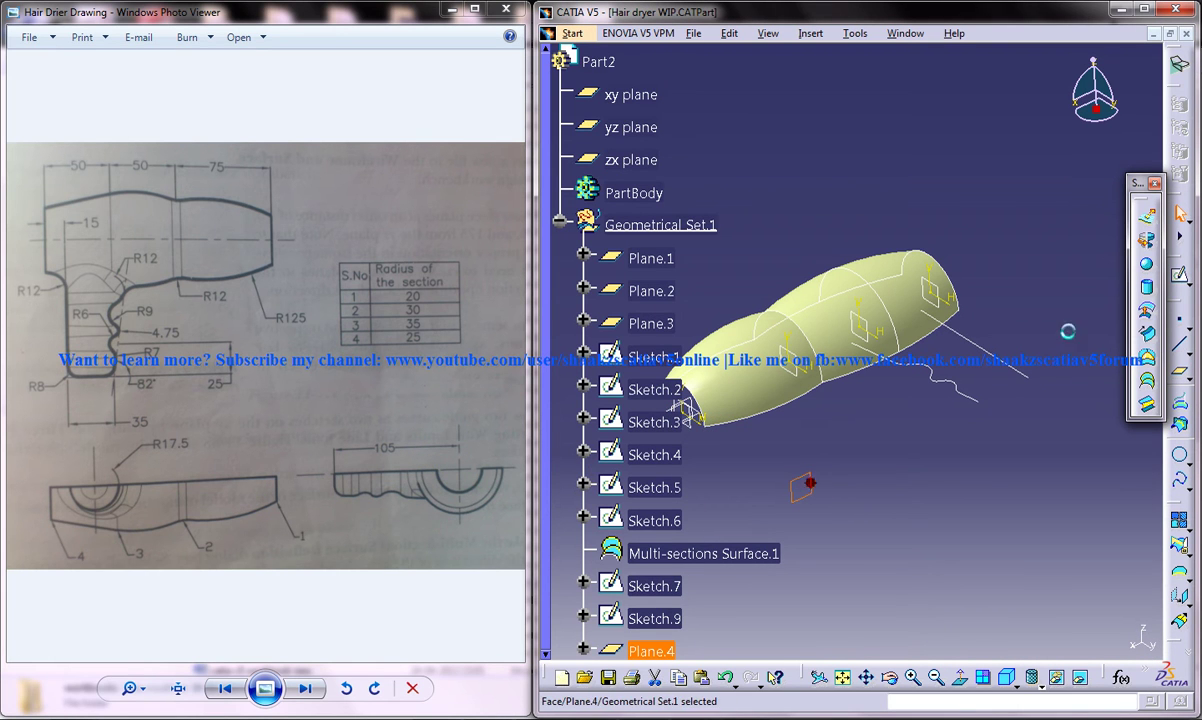
# Start a sketch on the new plane and draw a rough circle for the handle profile.
pyautogui.click(1180, 280)
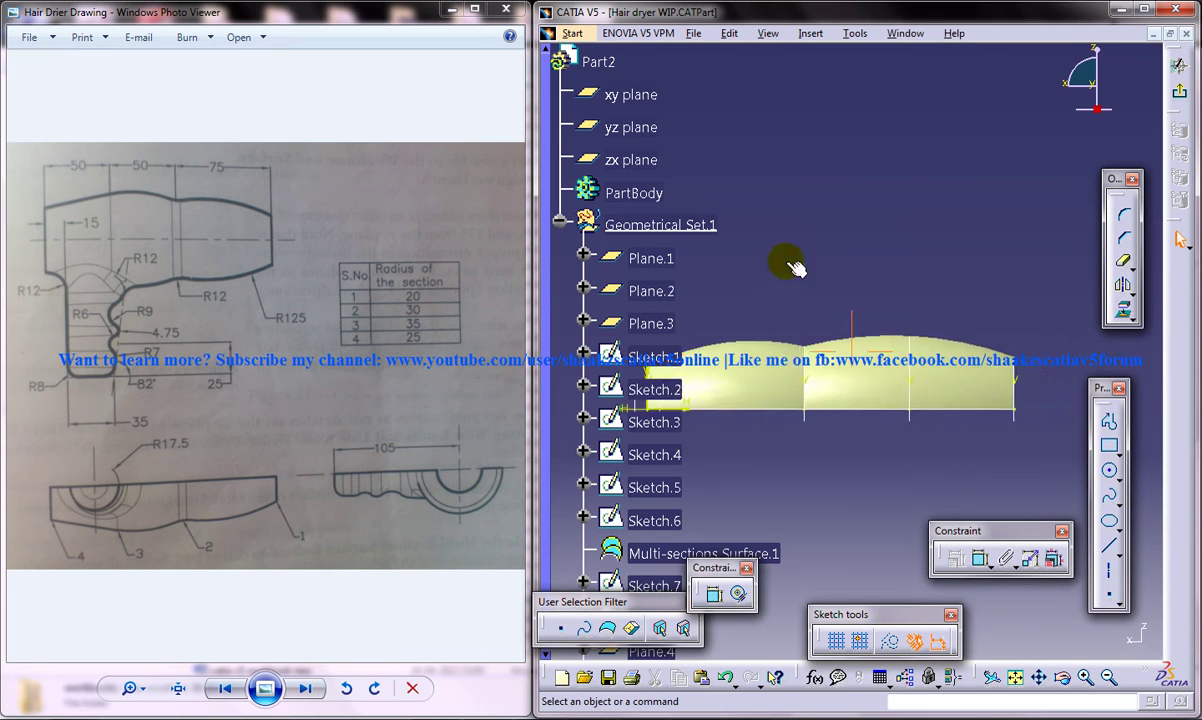
pyautogui.moveTo(795, 268); pyautogui.dragTo(855, 330, button='middle')
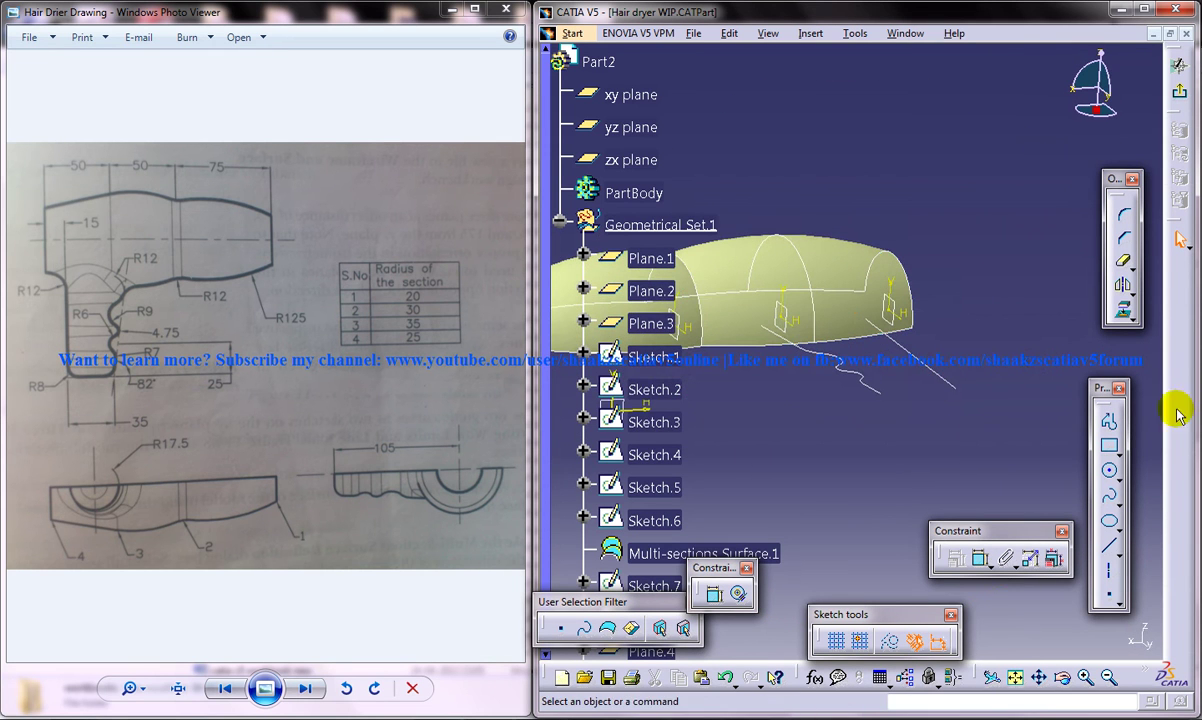
pyautogui.click(1109, 470)
pyautogui.click(919, 390)
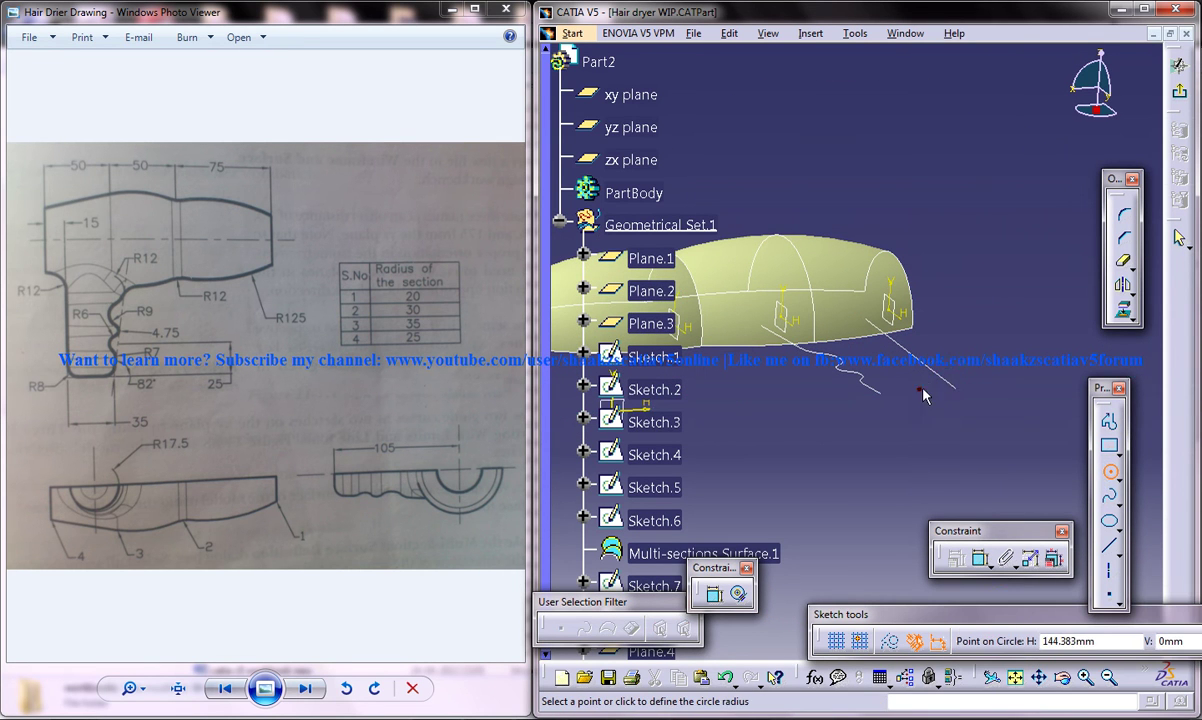
pyautogui.click(952, 370)
# Constrain the circle concentric with its reference and set its radius to 17.5 mm.
pyautogui.click(979, 558)
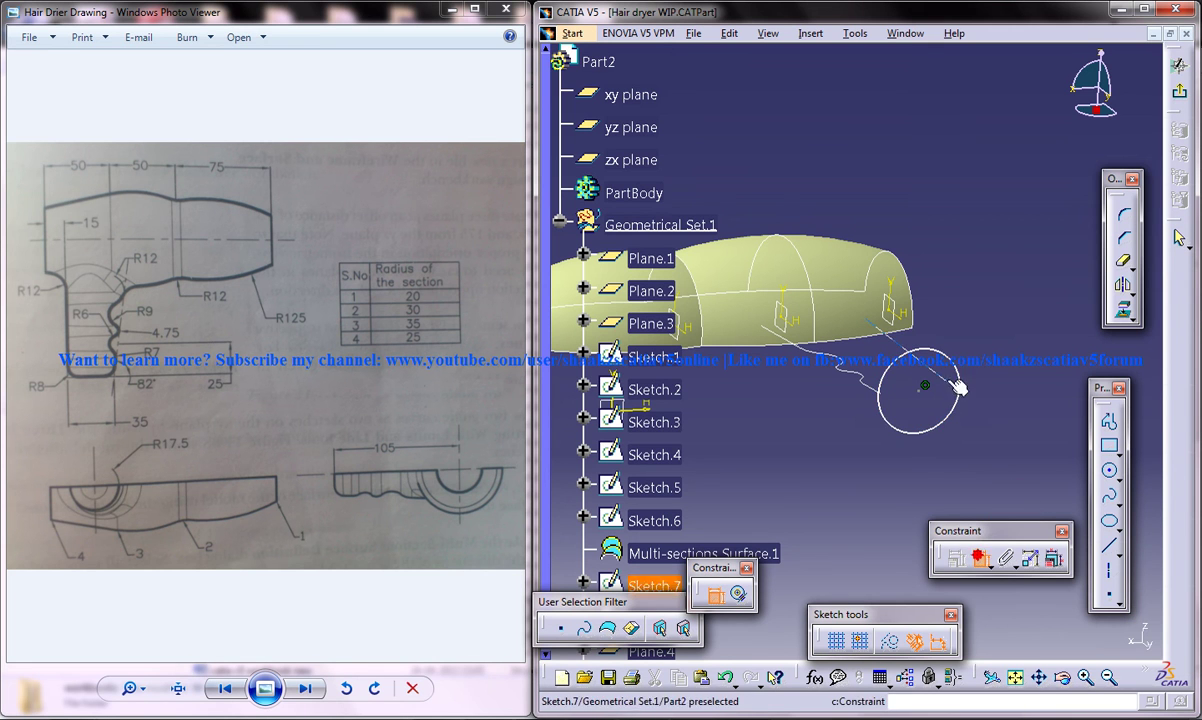
pyautogui.click(881, 397)
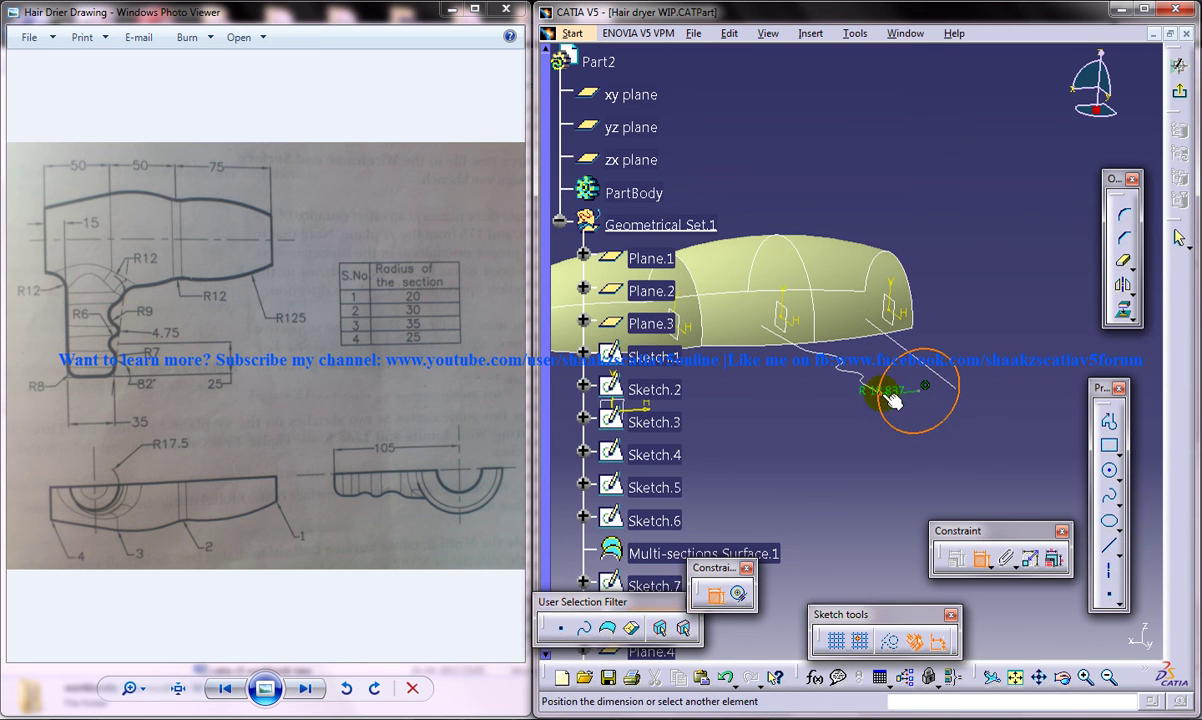
pyautogui.rightClick(903, 407)
pyautogui.click(985, 523)
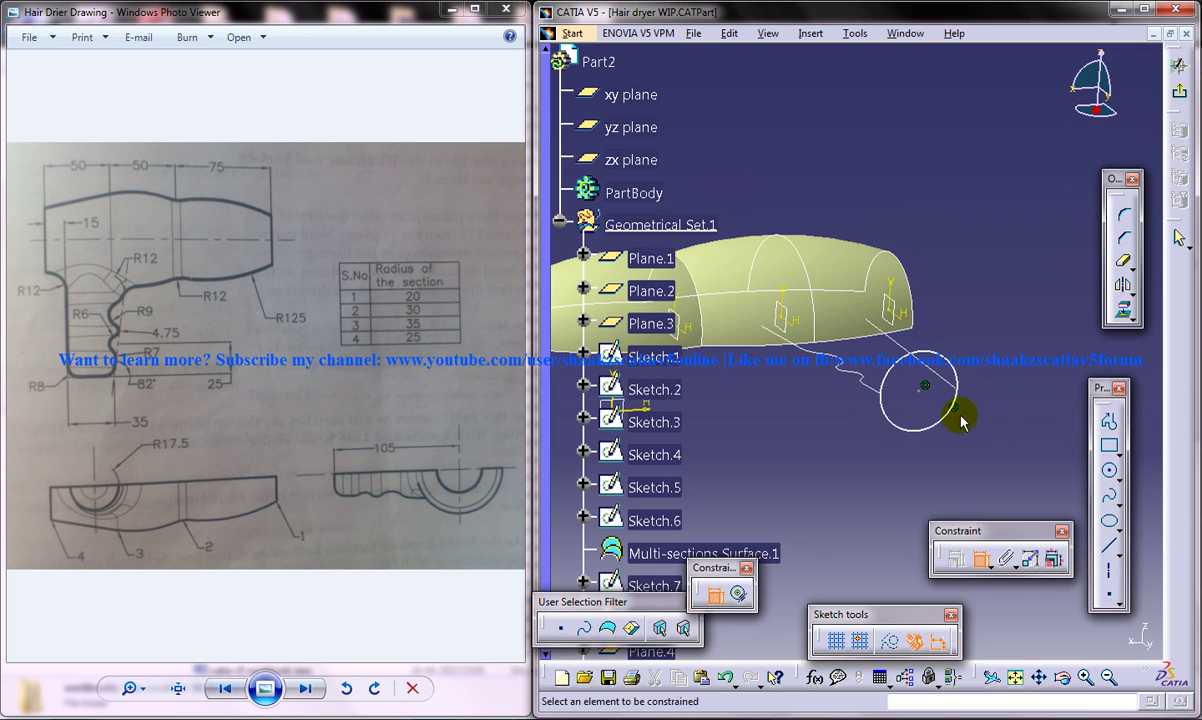
pyautogui.moveTo(952, 408); pyautogui.dragTo(960, 387, button='middle')
pyautogui.doubleClick(1012, 350)
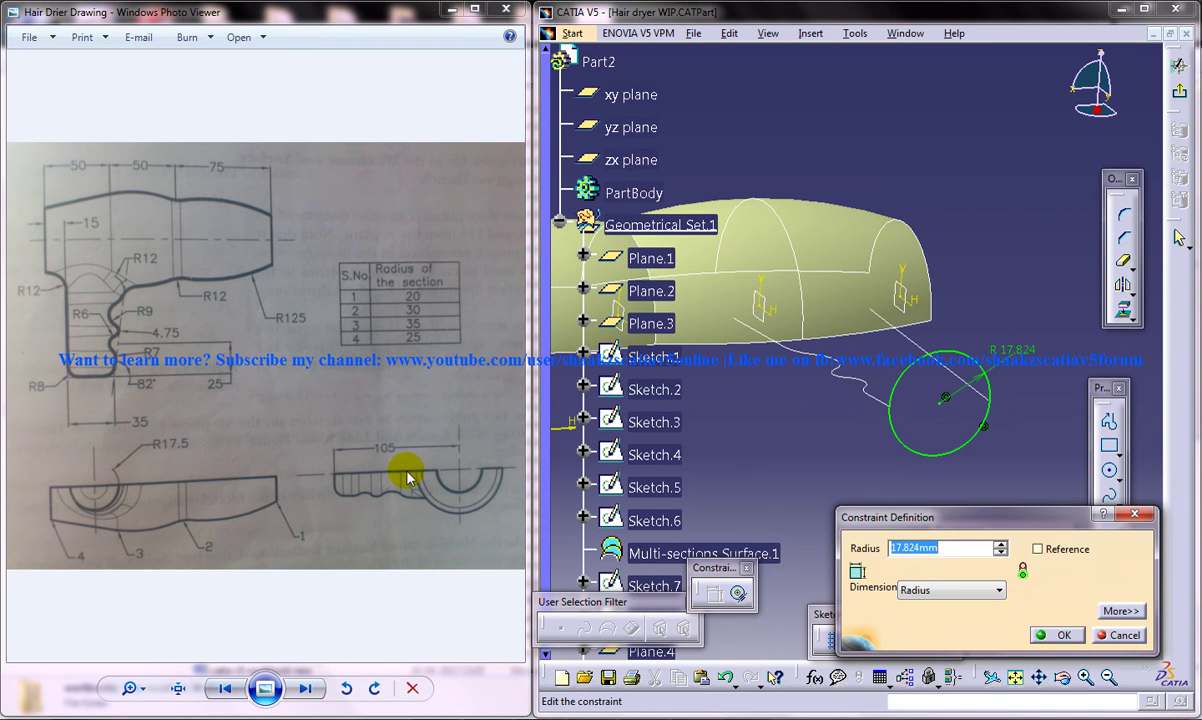
pyautogui.press('Return')
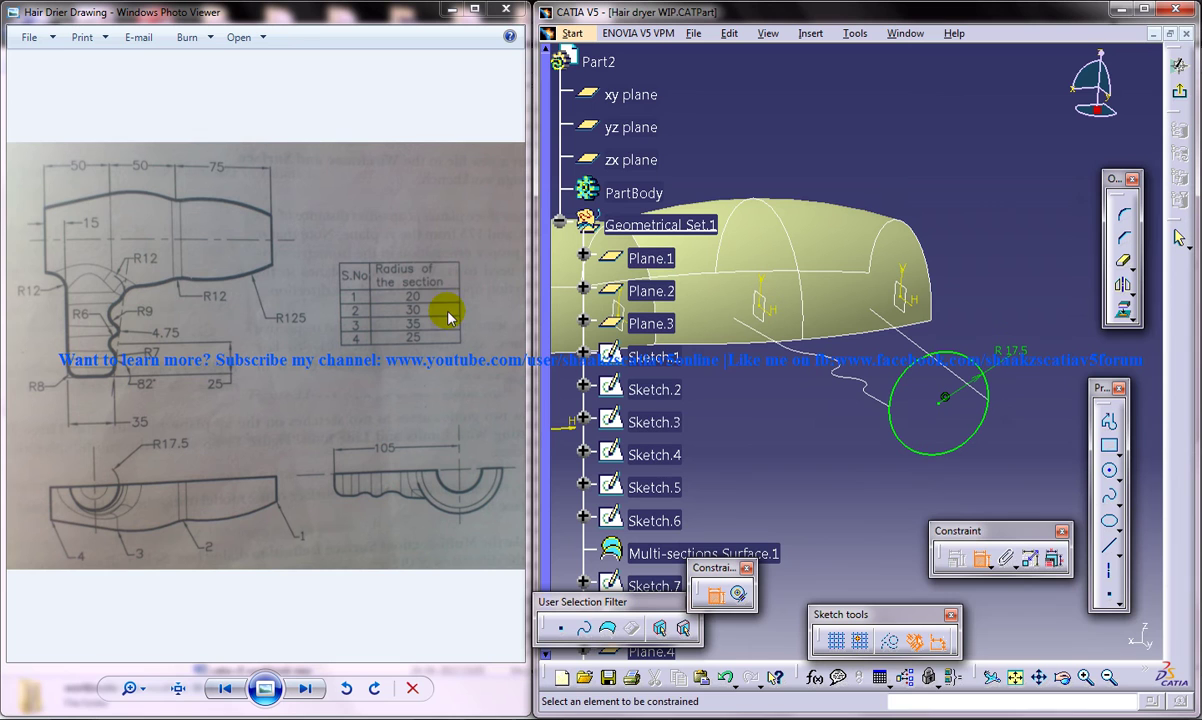
# Draw a horizontal line across the circle and trim away its lower half.
pyautogui.click(1109, 570)
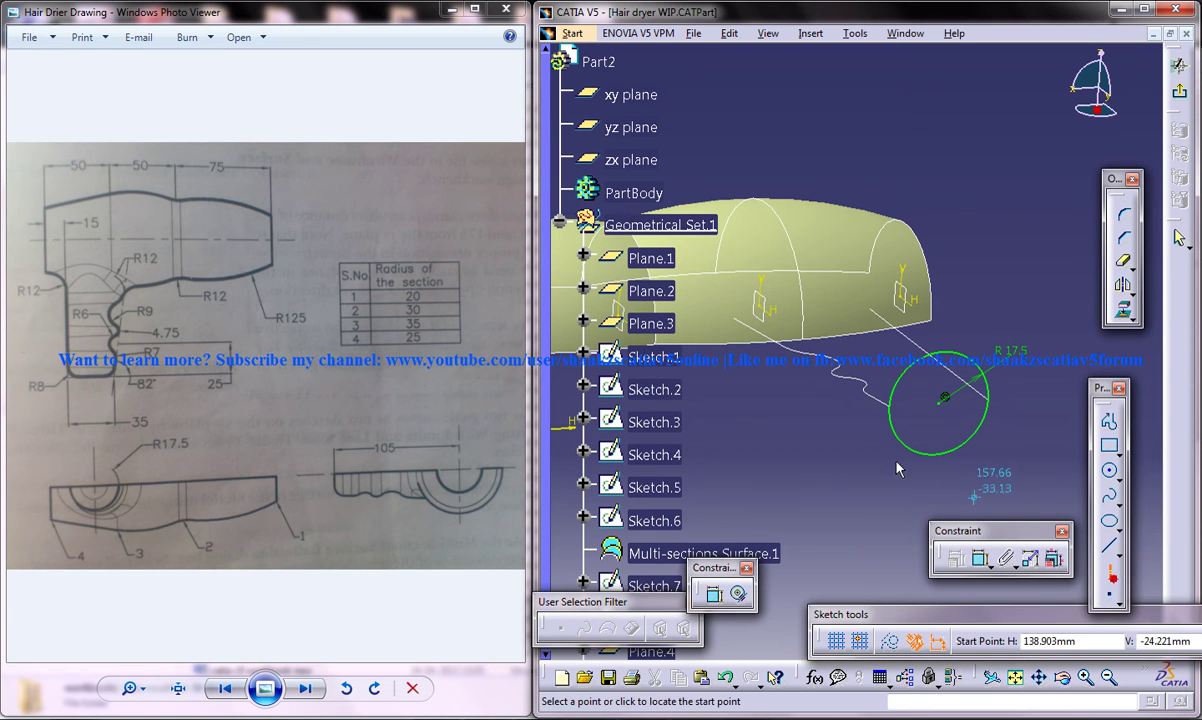
pyautogui.click(860, 408)
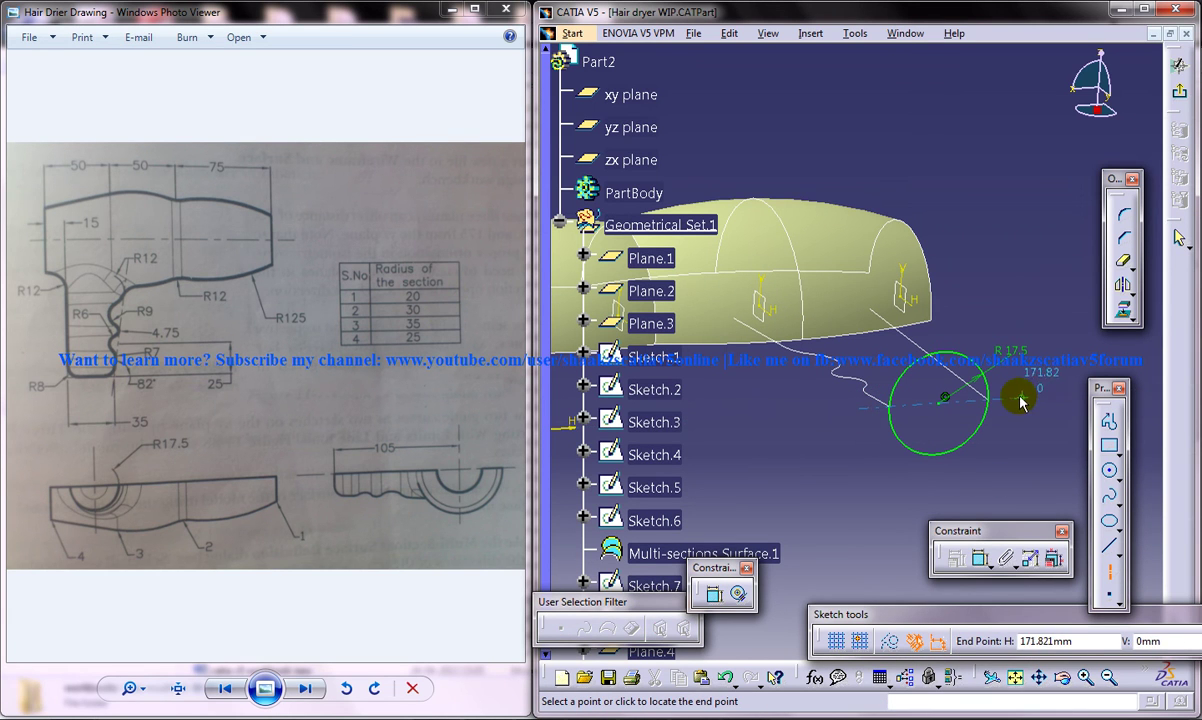
pyautogui.click(1015, 403)
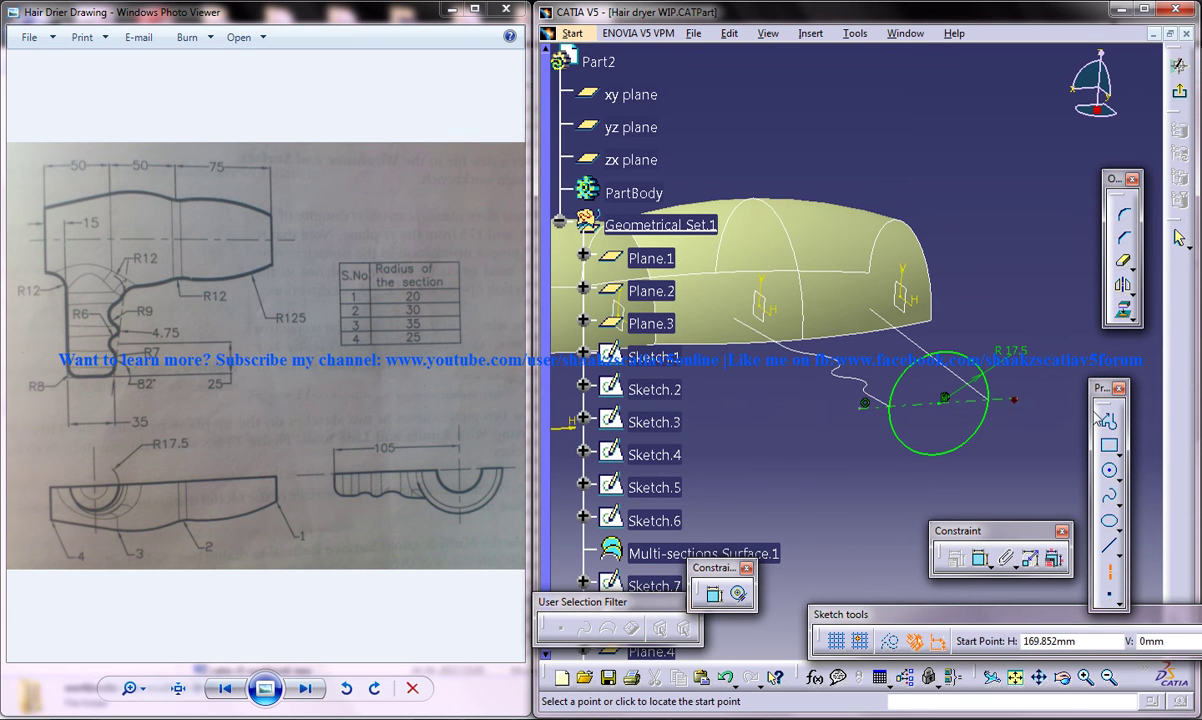
pyautogui.click(1122, 260)
pyautogui.click(949, 449)
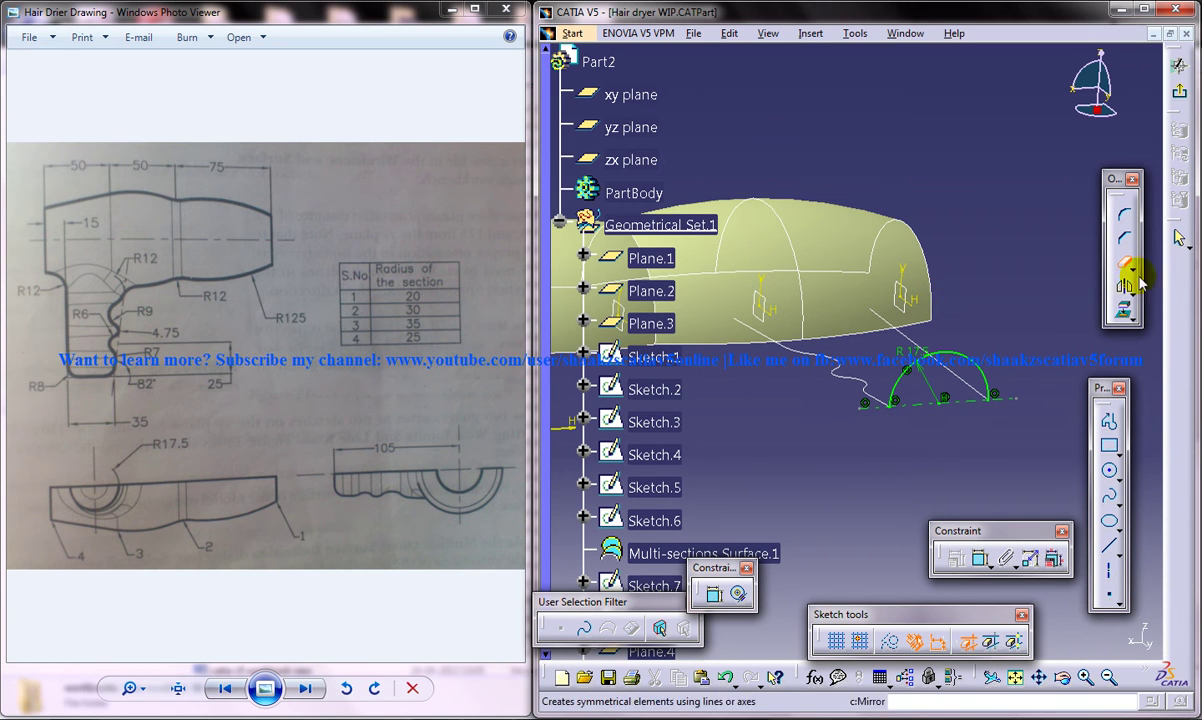
pyautogui.click(1188, 66)
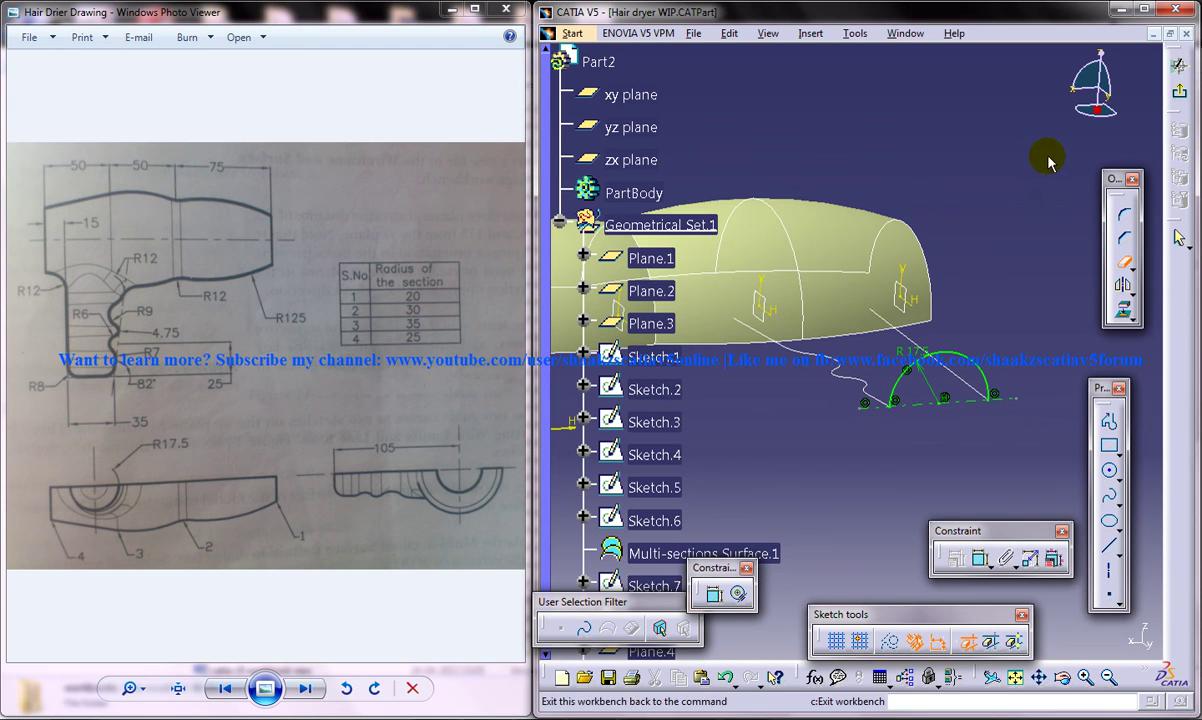
pyautogui.click(1181, 97)
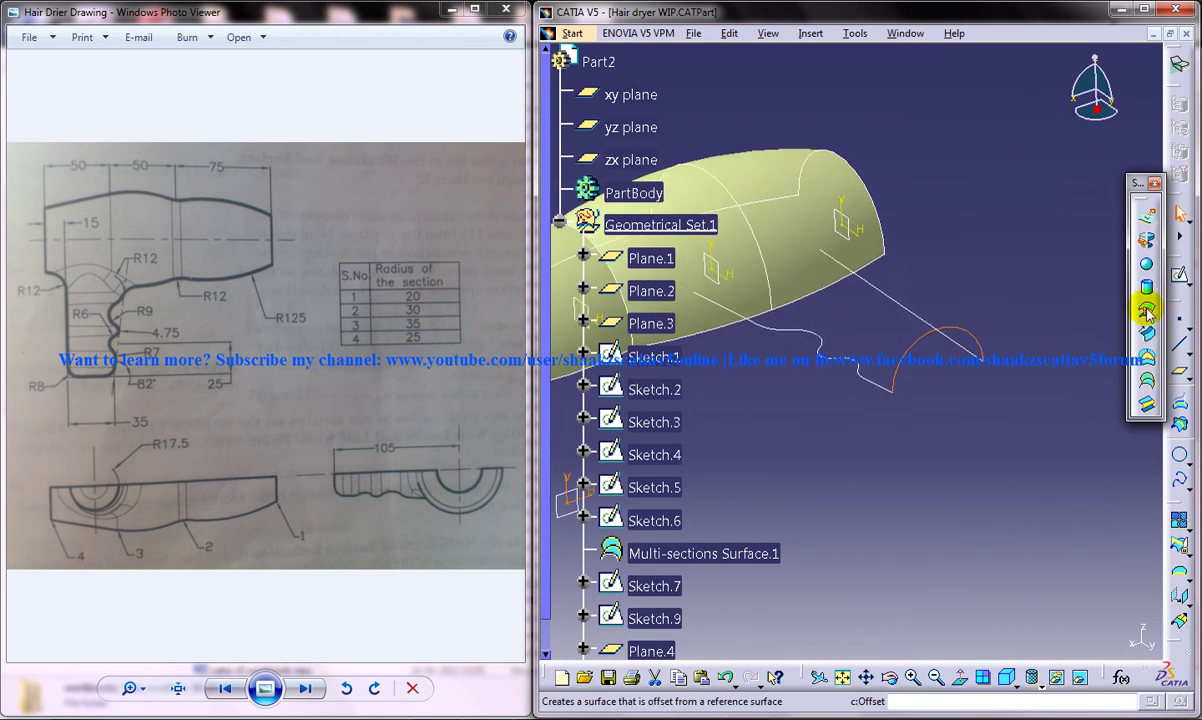
pyautogui.moveTo(1010, 293)
pyautogui.mouseDown(button='middle')
pyautogui.moveTo(952, 306)
pyautogui.moveTo(880, 351)
pyautogui.mouseUp(button='middle')
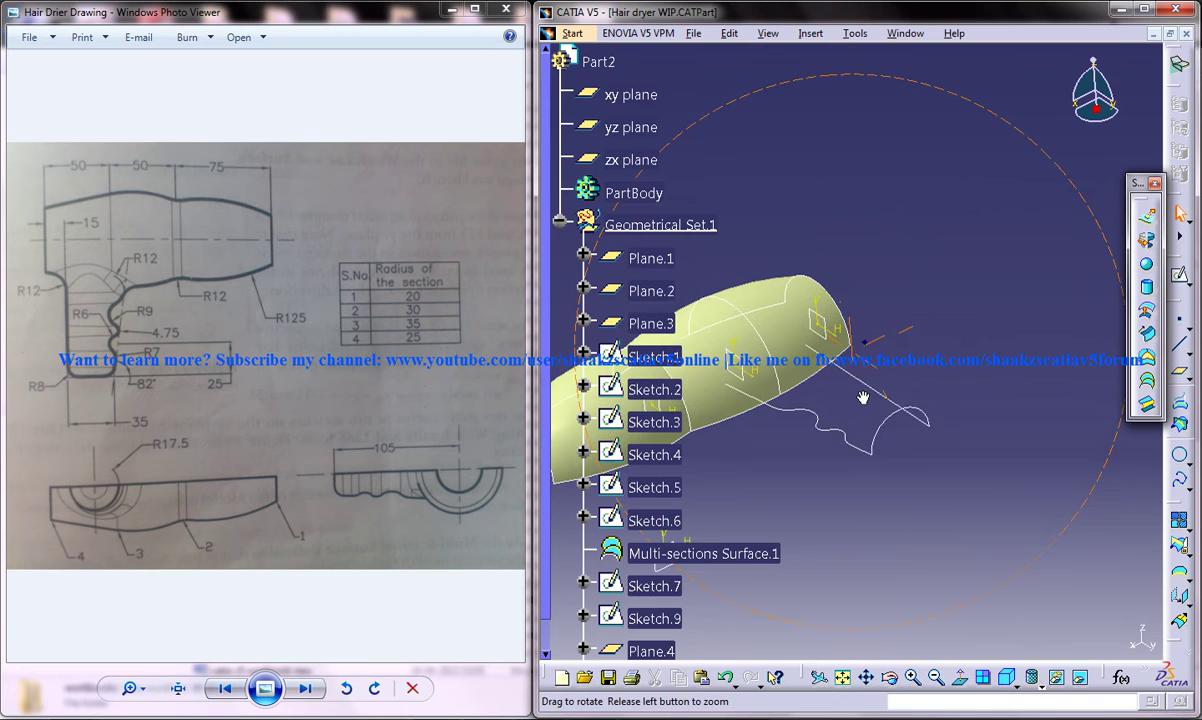
pyautogui.moveTo(949, 429); pyautogui.dragTo(937, 397, button='middle')
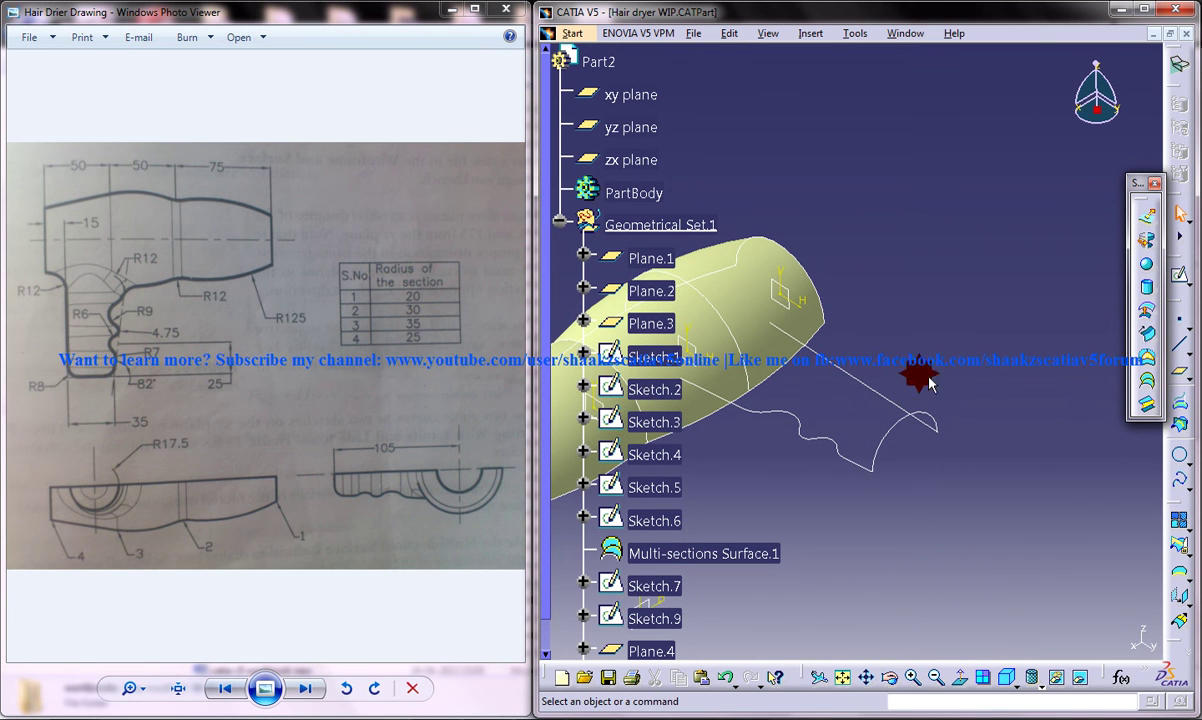
# Reopen the semicircle sketch and zoom and rotate around the R17.5 arc to inspect it.
pyautogui.doubleClick(884, 428)
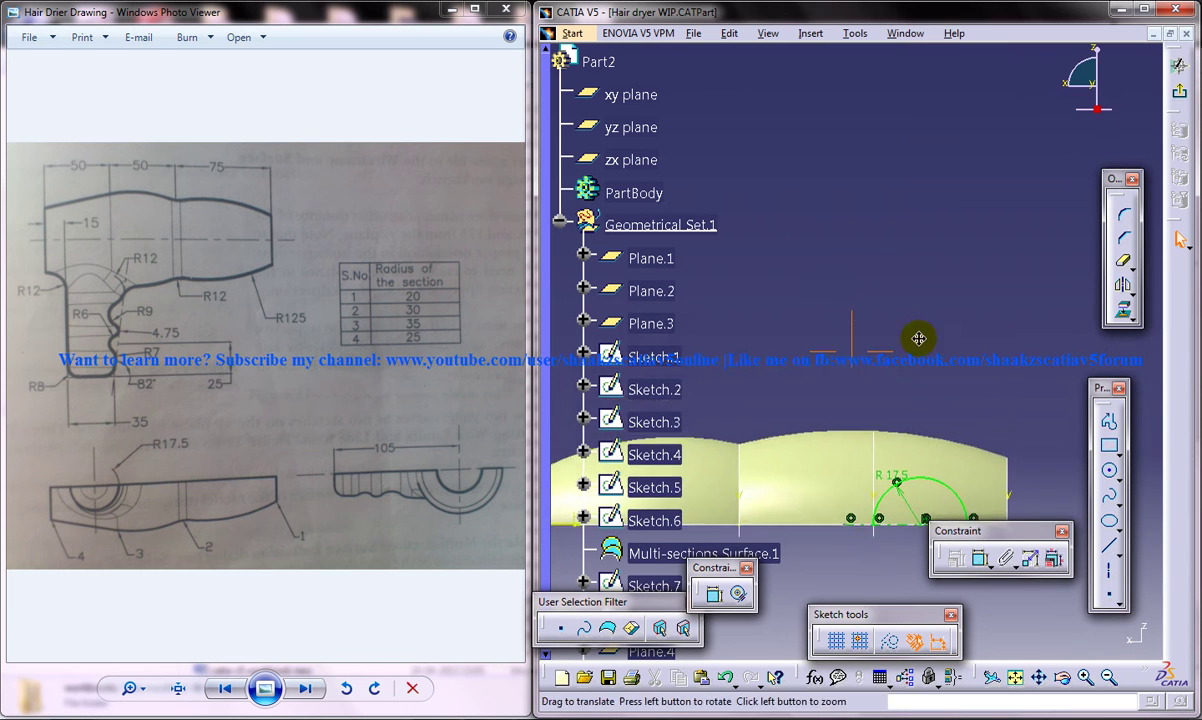
pyautogui.moveTo(888, 386)
pyautogui.keyDown('ctrl'); pyautogui.mouseDown(button='middle')
pyautogui.moveTo(833, 316)
pyautogui.moveTo(791, 395)
pyautogui.moveTo(796, 381)
pyautogui.mouseUp(button='middle'); pyautogui.keyUp('ctrl')
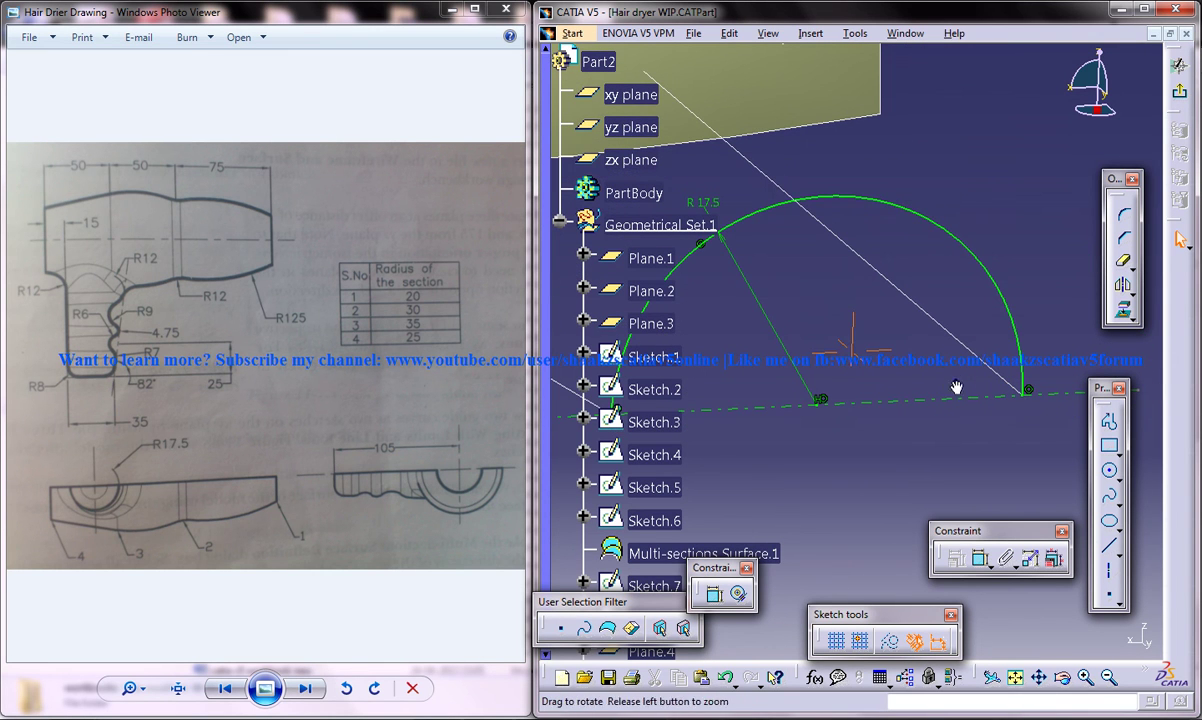
pyautogui.moveTo(952, 389); pyautogui.dragTo(972, 413, button='middle')
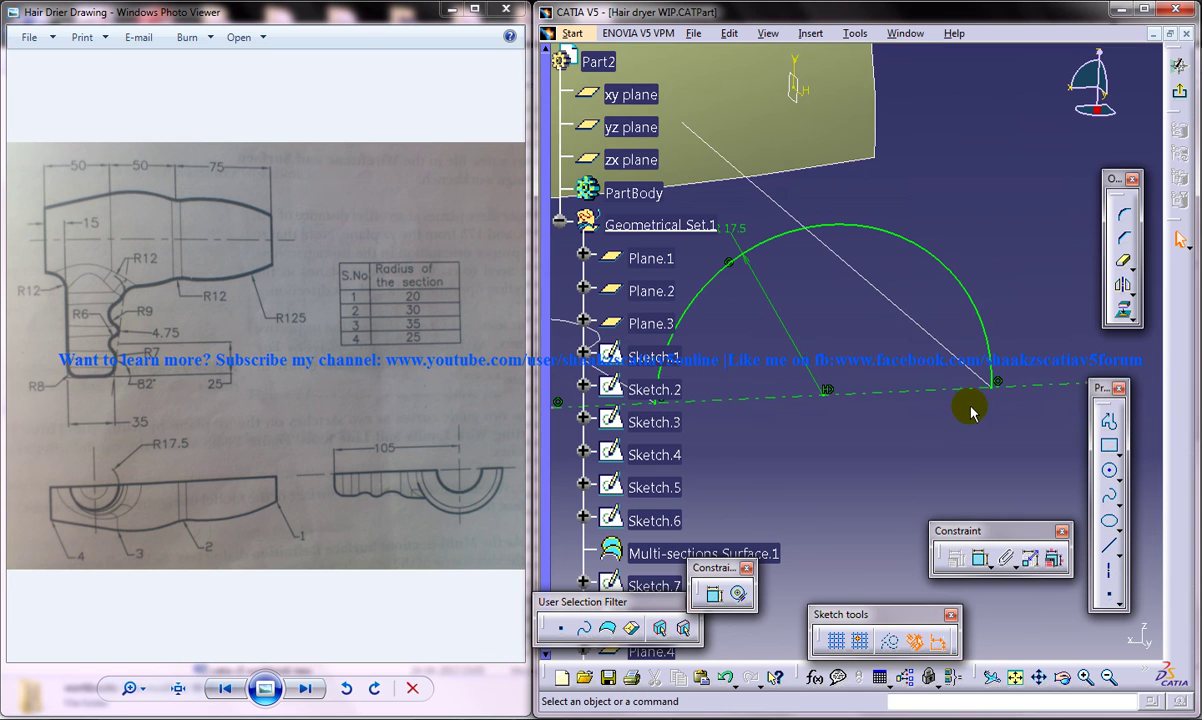
pyautogui.moveTo(869, 325); pyautogui.dragTo(805, 303, button='middle')
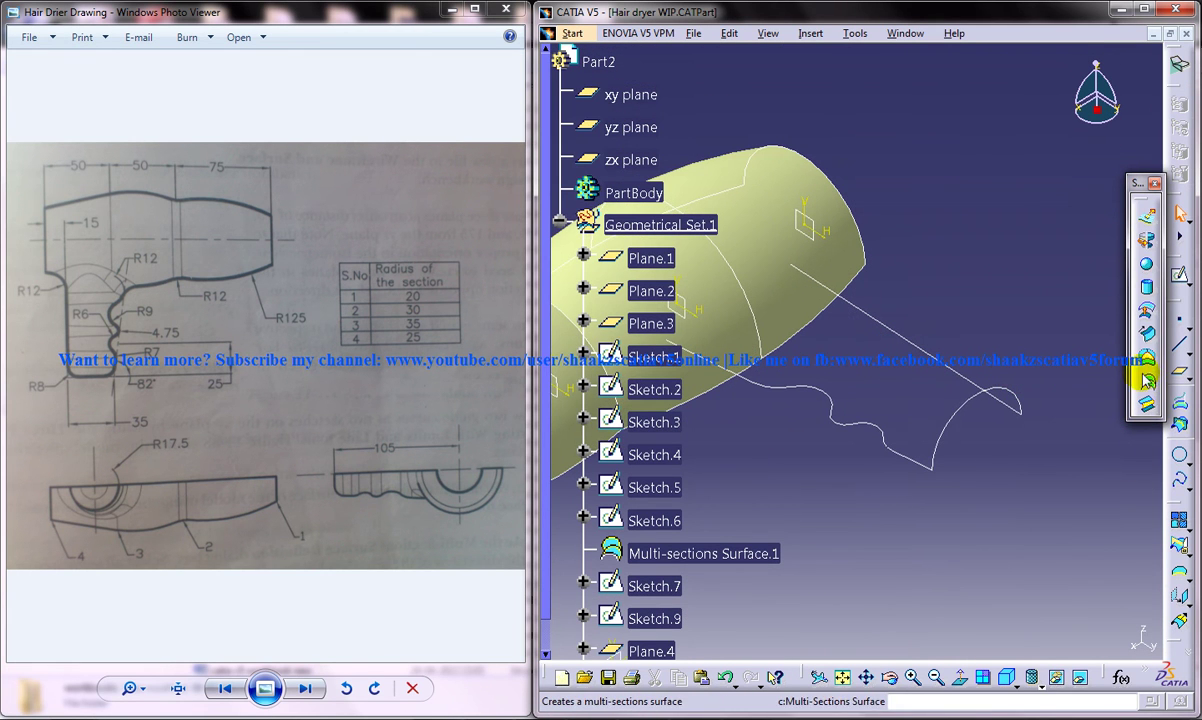
# Define a sweep with profile Sketch.10 and guide curves Sketch.9 and Sketch.7.
pyautogui.click(1147, 311)
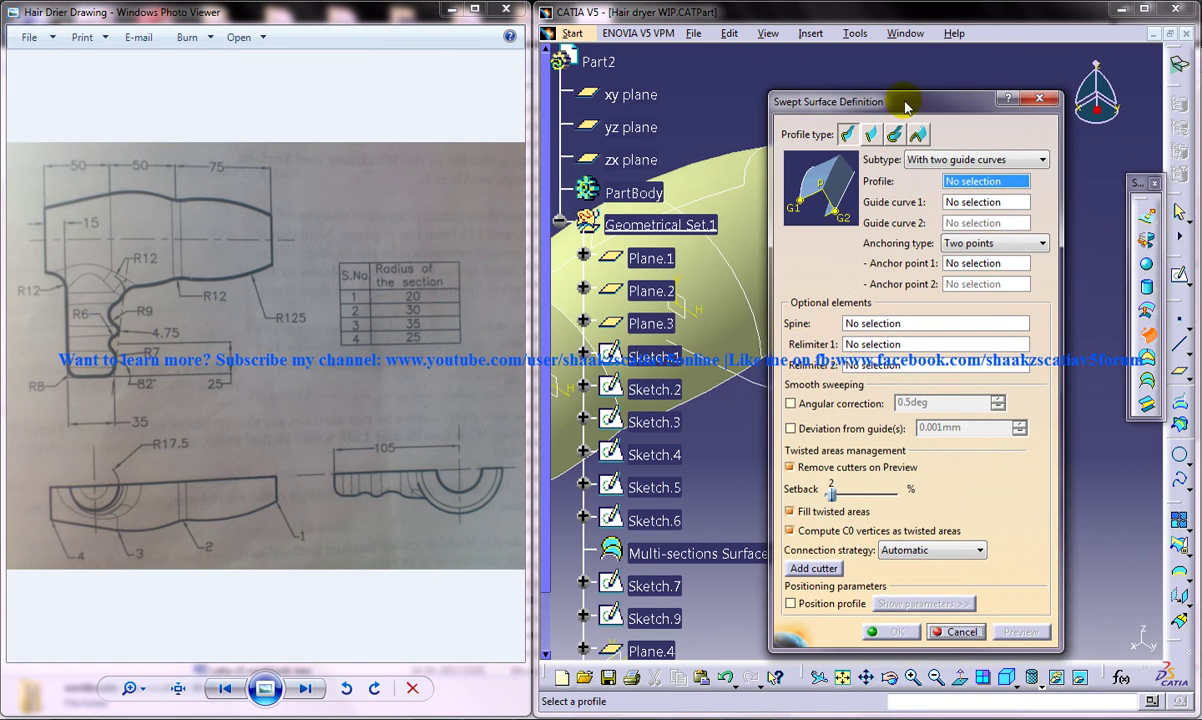
pyautogui.moveTo(905, 105); pyautogui.dragTo(617, 118)
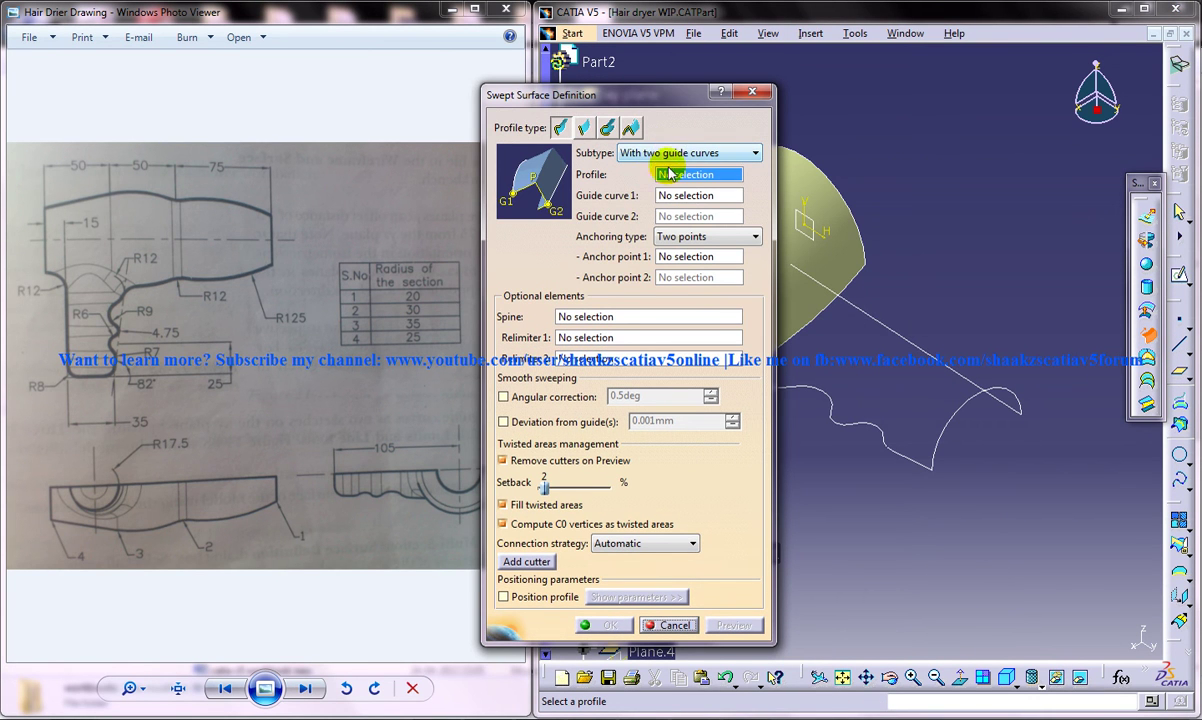
pyautogui.click(960, 422)
pyautogui.click(856, 428)
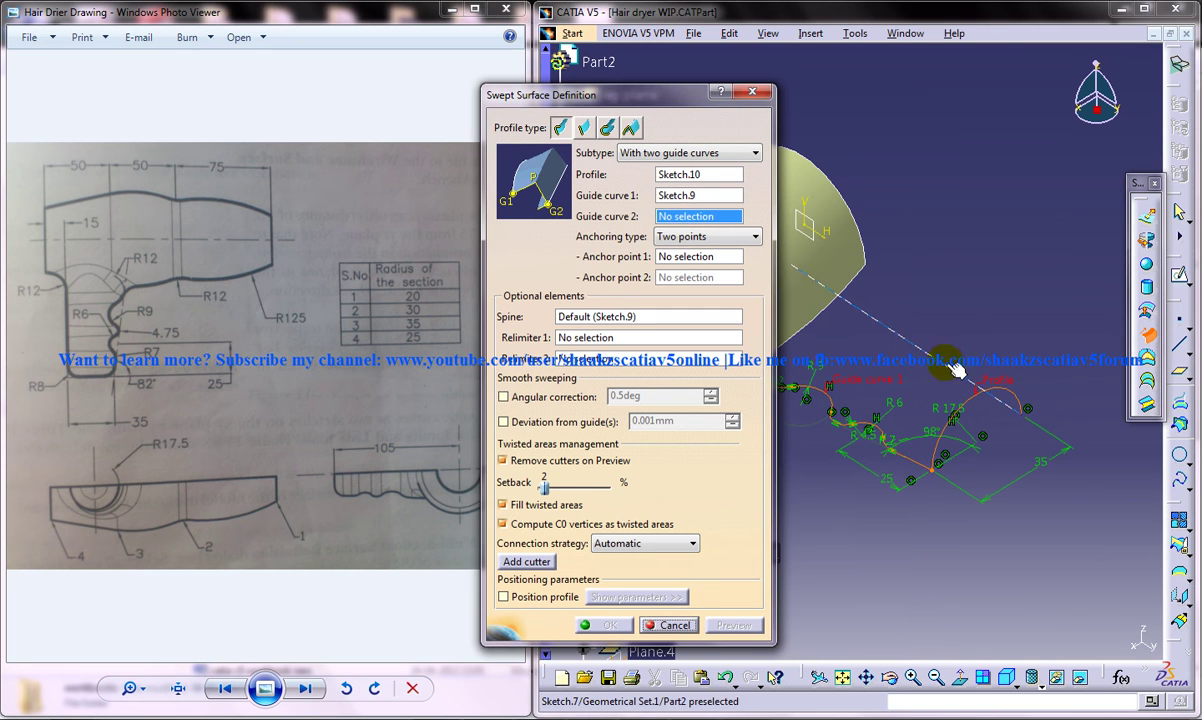
pyautogui.click(955, 370)
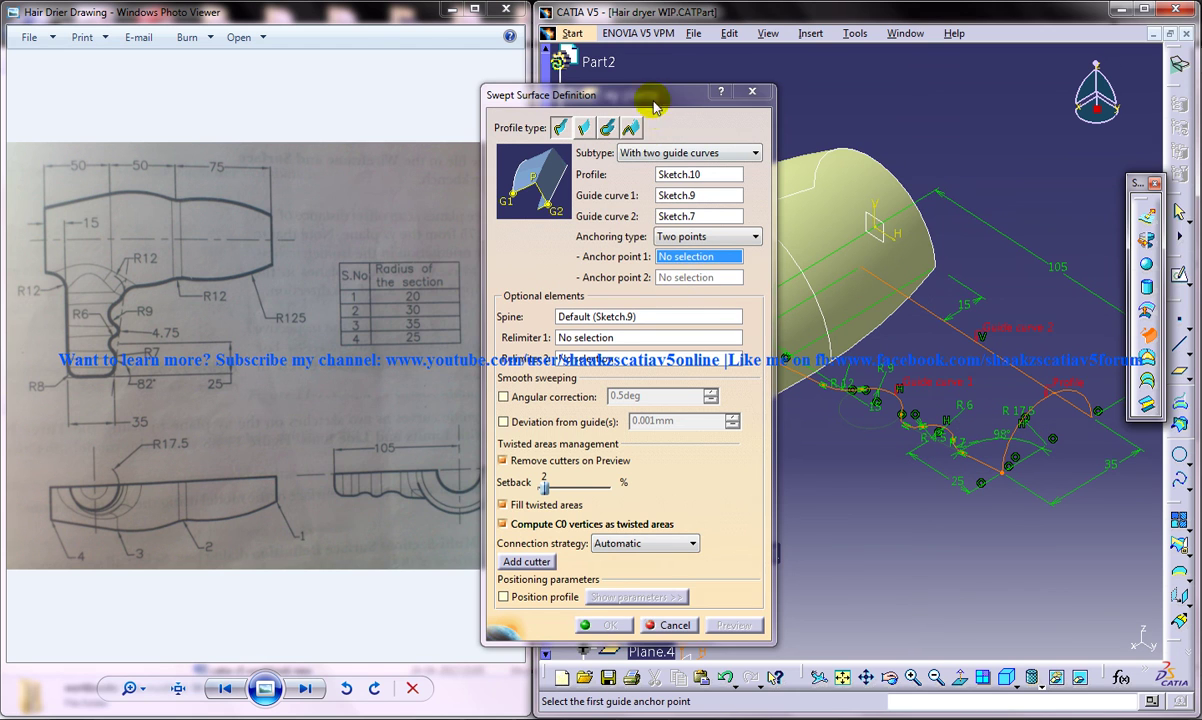
pyautogui.moveTo(652, 95); pyautogui.dragTo(451, 91)
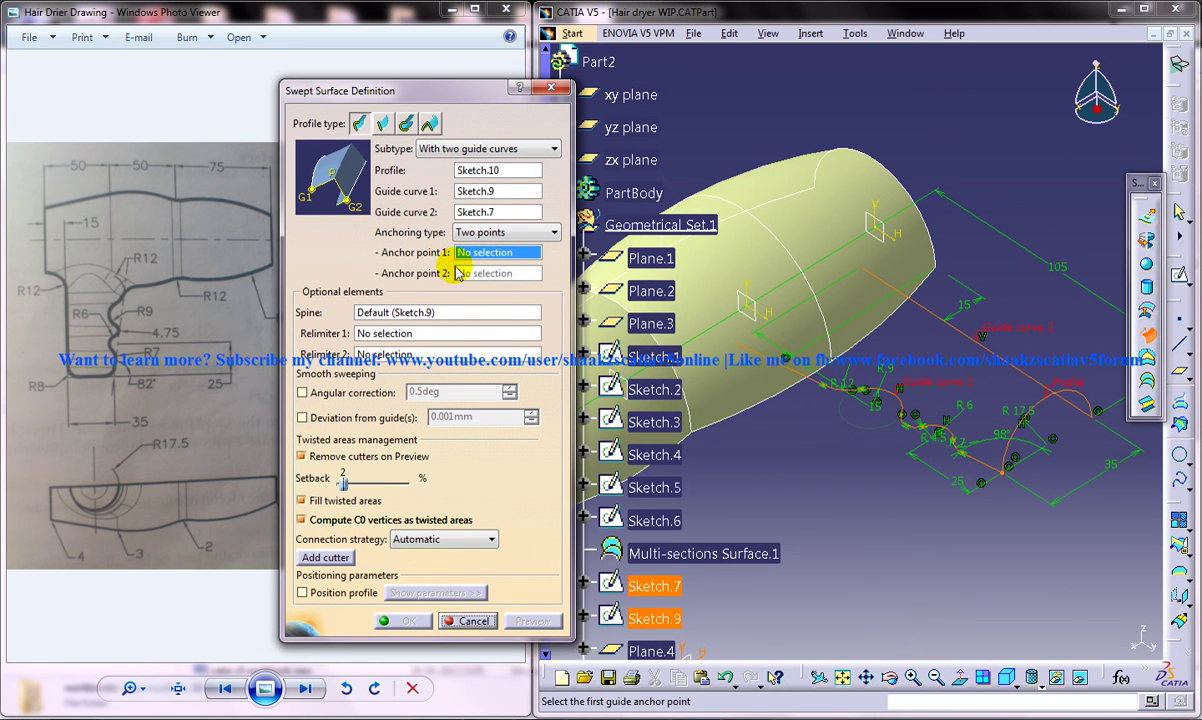
# Redo the sweep with profile Sketch.10 and guides Sketch.7 and Sketch.9, preview it, and create it.
pyautogui.click(472, 621)
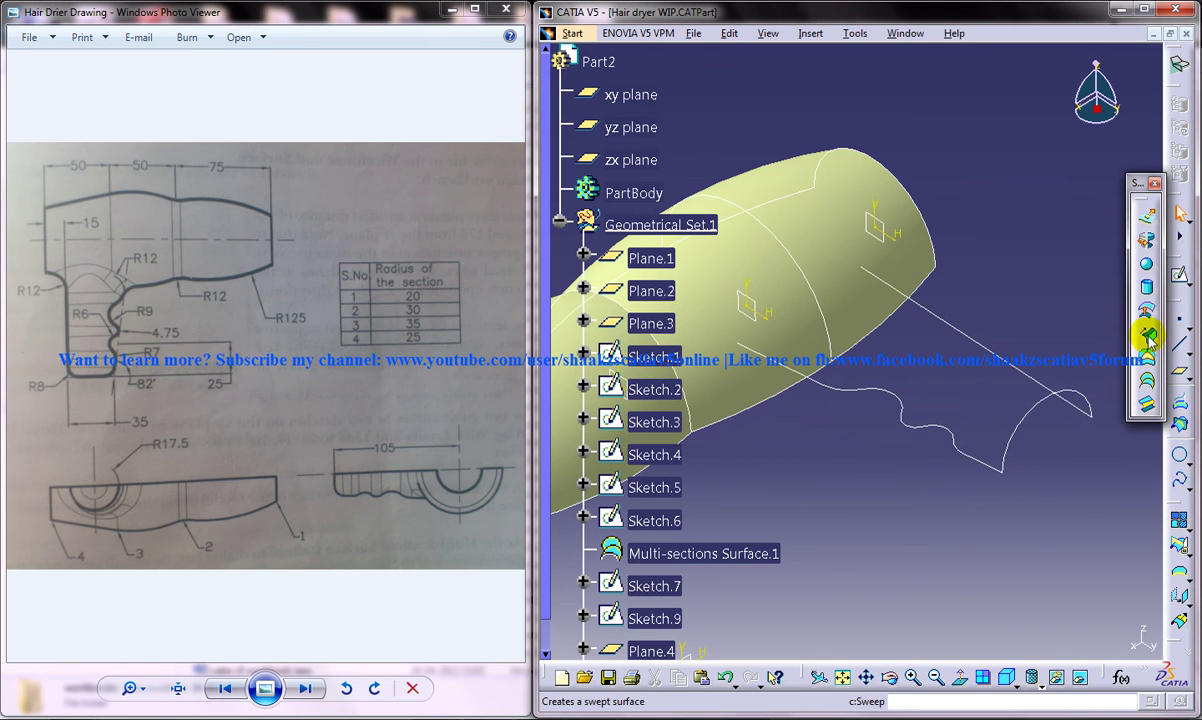
pyautogui.click(1147, 333)
pyautogui.click(1013, 415)
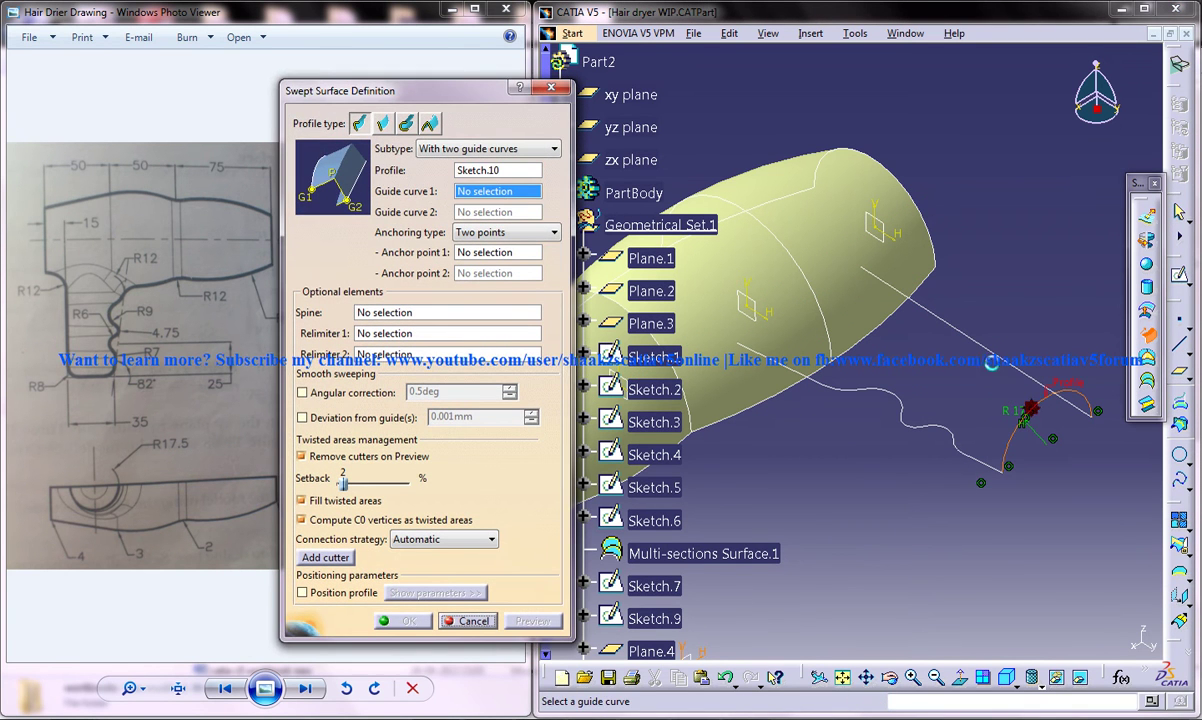
pyautogui.click(963, 456)
pyautogui.click(986, 466)
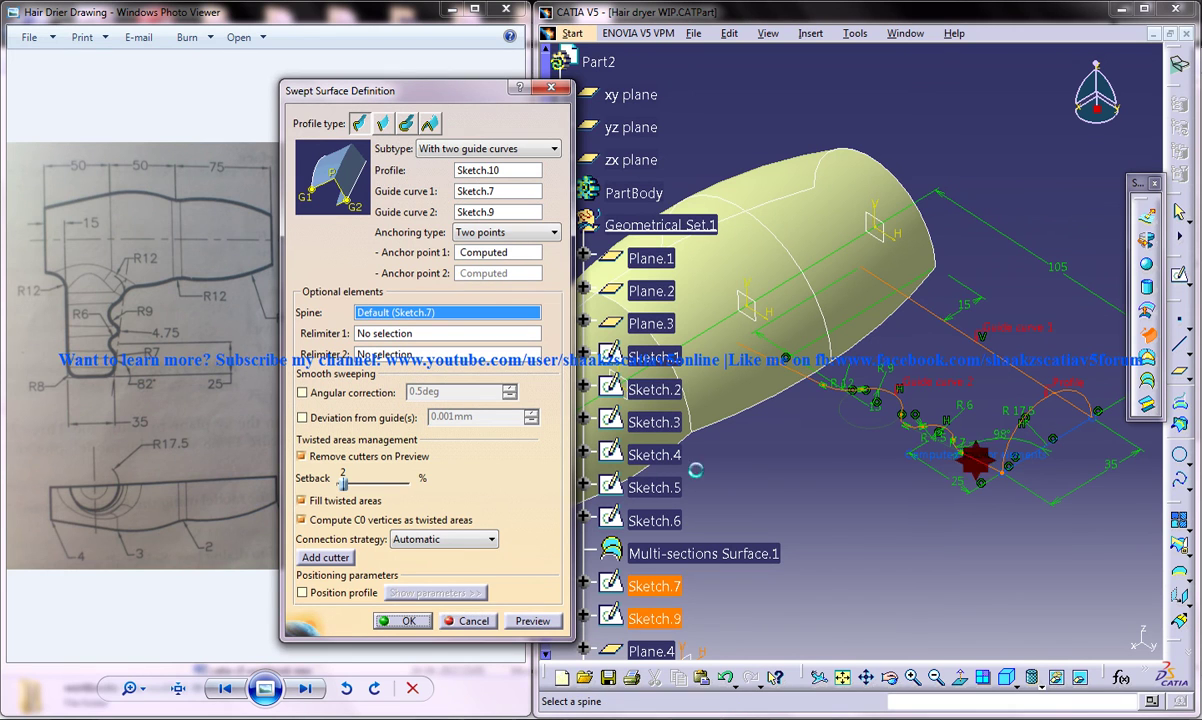
pyautogui.click(532, 620)
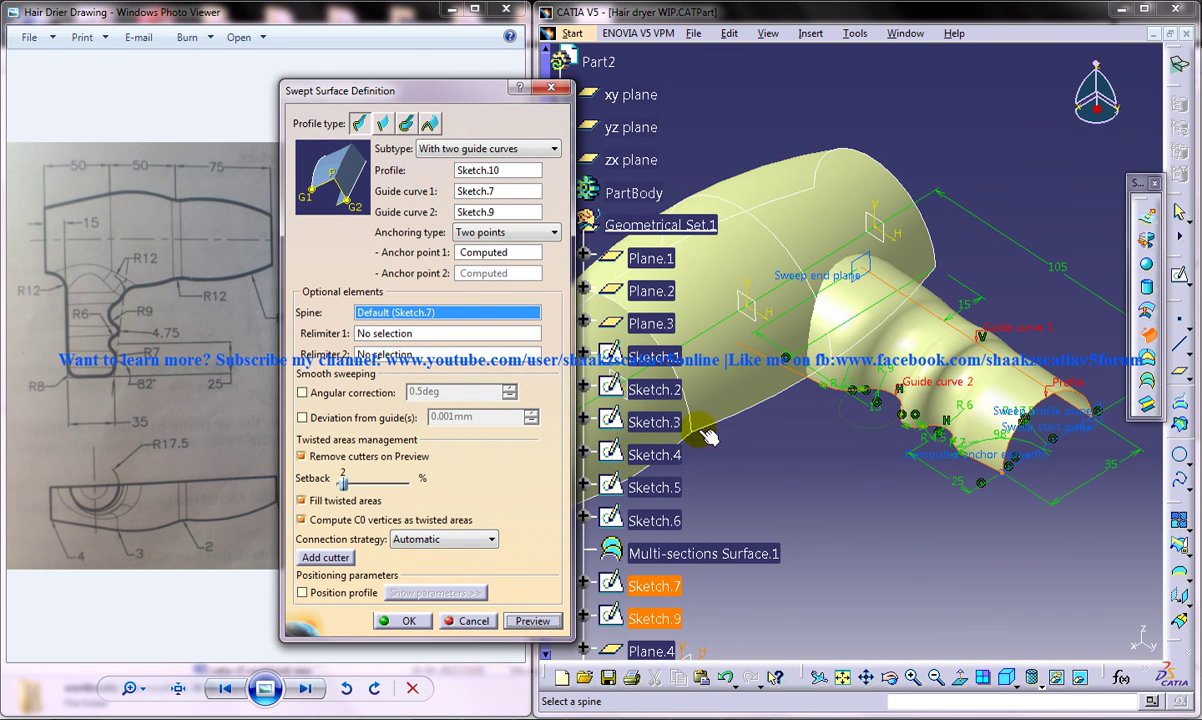
pyautogui.click(403, 620)
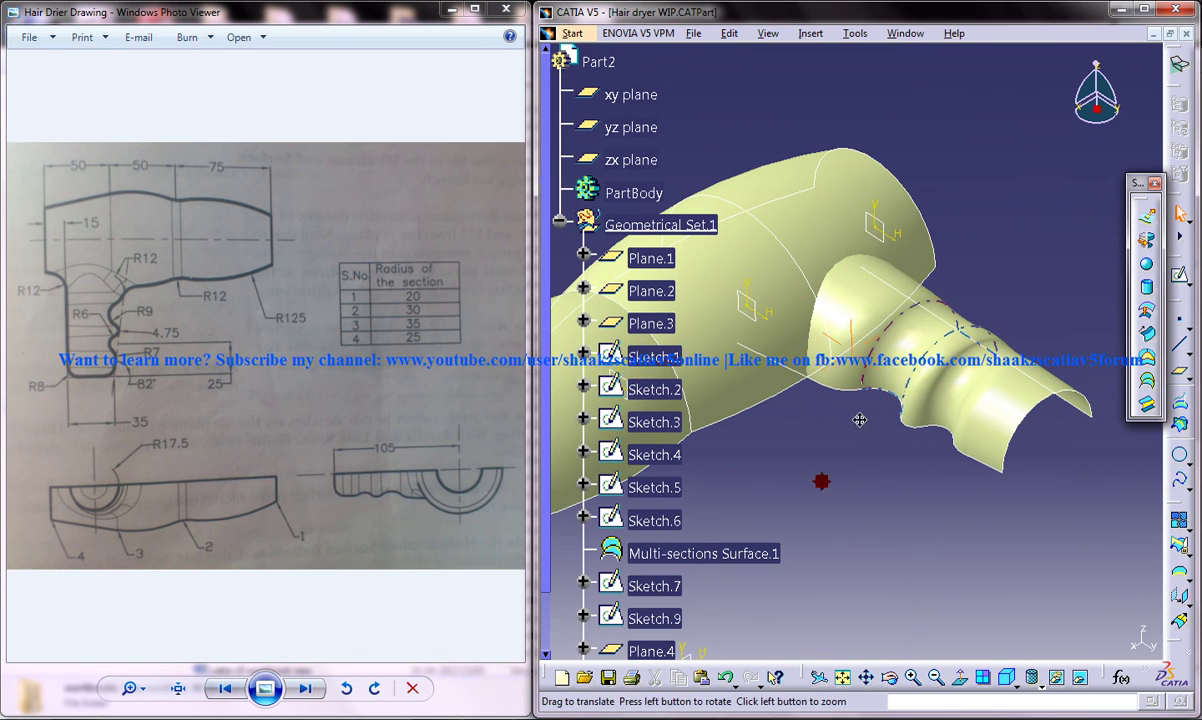
pyautogui.moveTo(859, 420)
pyautogui.mouseDown(button='middle')
pyautogui.moveTo(971, 444)
pyautogui.moveTo(763, 350)
pyautogui.moveTo(983, 252)
pyautogui.mouseUp(button='middle')
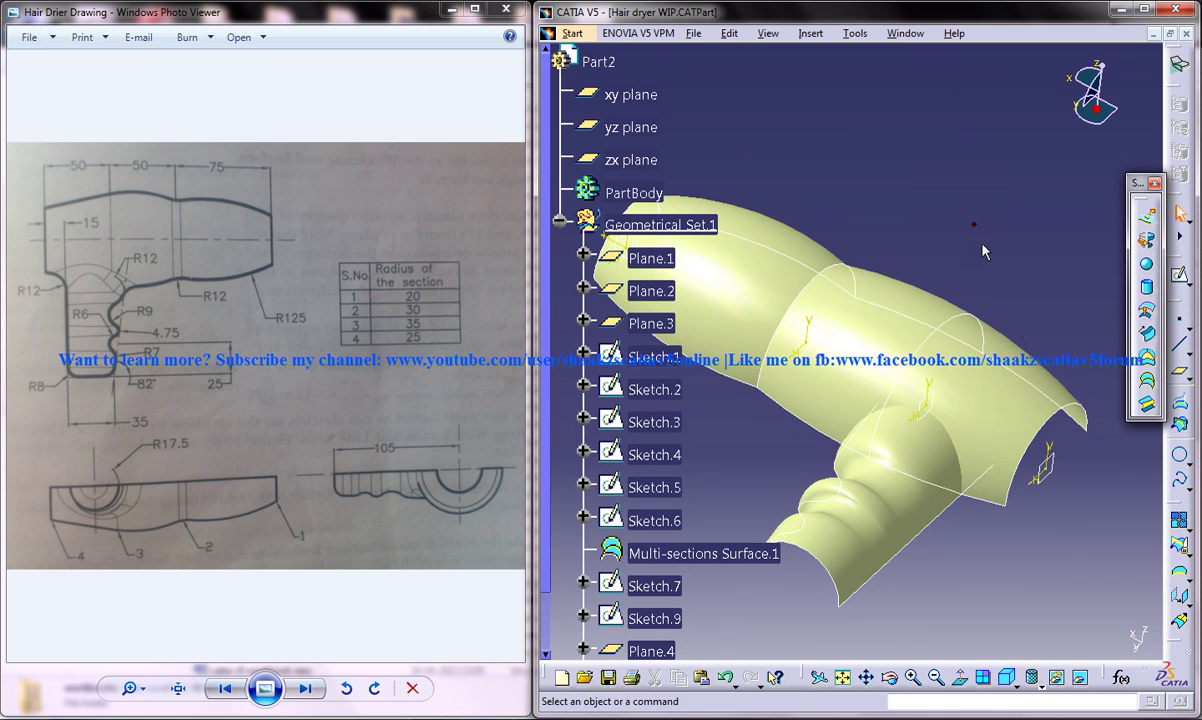
pyautogui.moveTo(918, 272); pyautogui.dragTo(985, 268, button='middle')
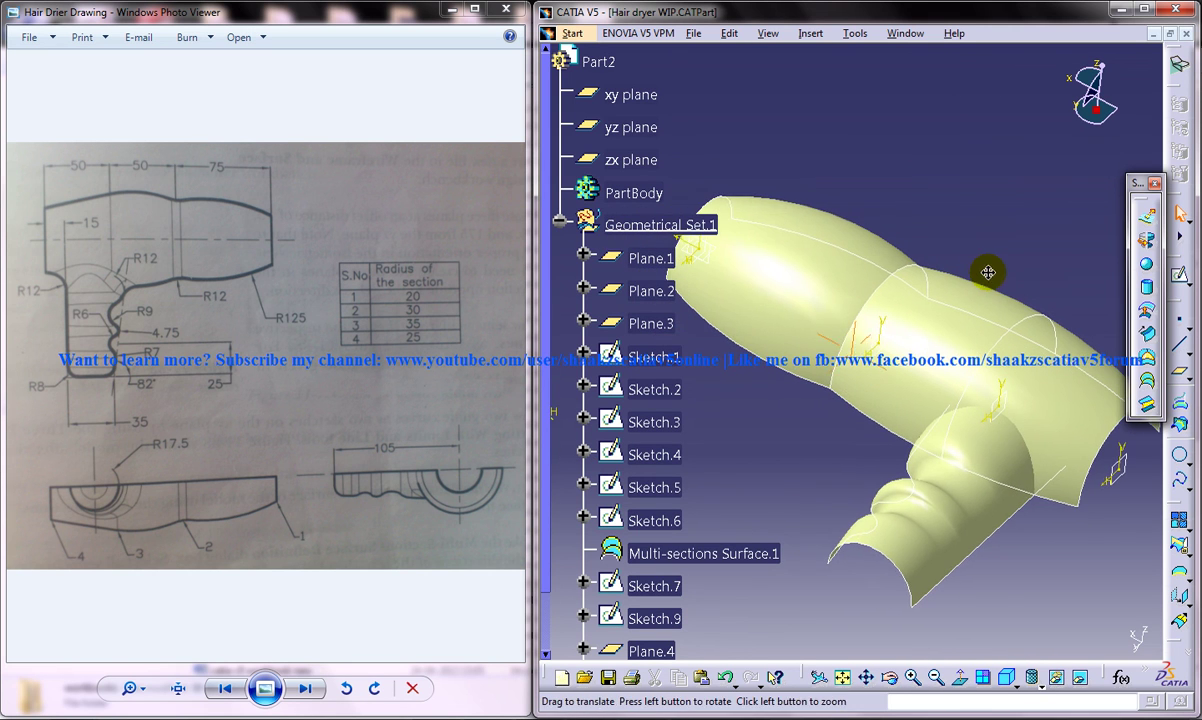
pyautogui.moveTo(805, 201); pyautogui.dragTo(899, 201, button='middle')
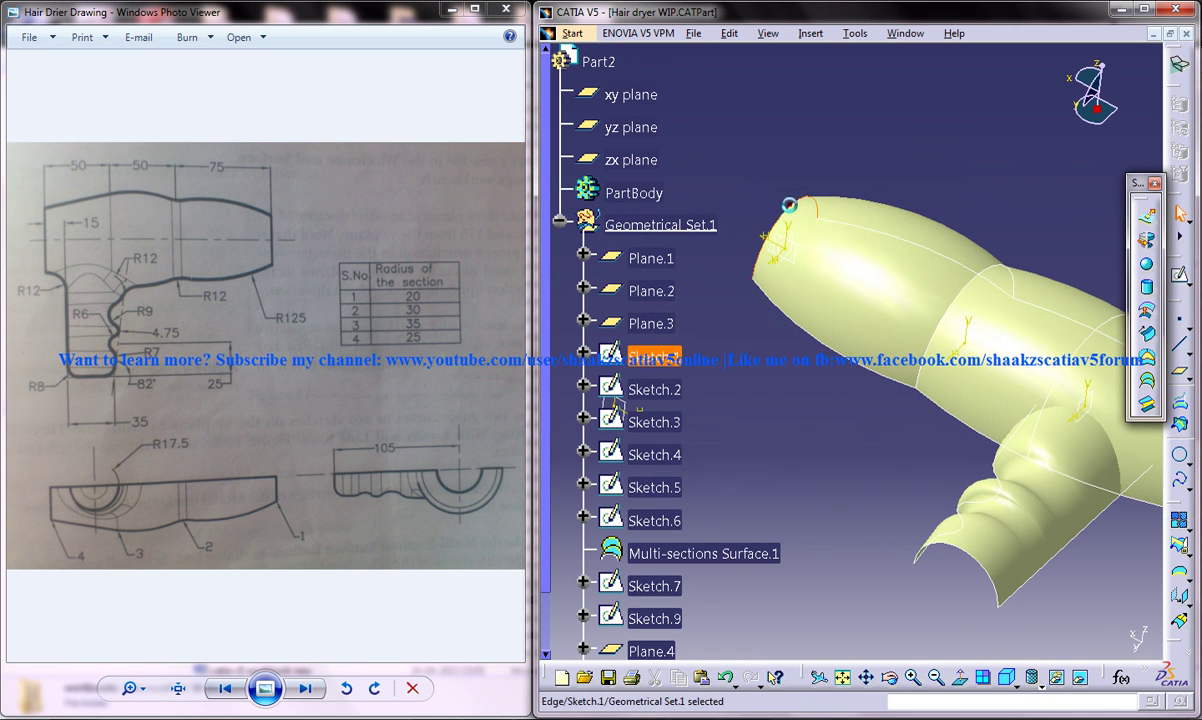
pyautogui.moveTo(875, 178)
pyautogui.mouseDown(button='middle')
pyautogui.moveTo(896, 374)
pyautogui.moveTo(926, 376)
pyautogui.moveTo(934, 501)
pyautogui.moveTo(936, 456)
pyautogui.moveTo(840, 466)
pyautogui.moveTo(907, 483)
pyautogui.moveTo(879, 486)
pyautogui.moveTo(912, 397)
pyautogui.mouseUp(button='middle')
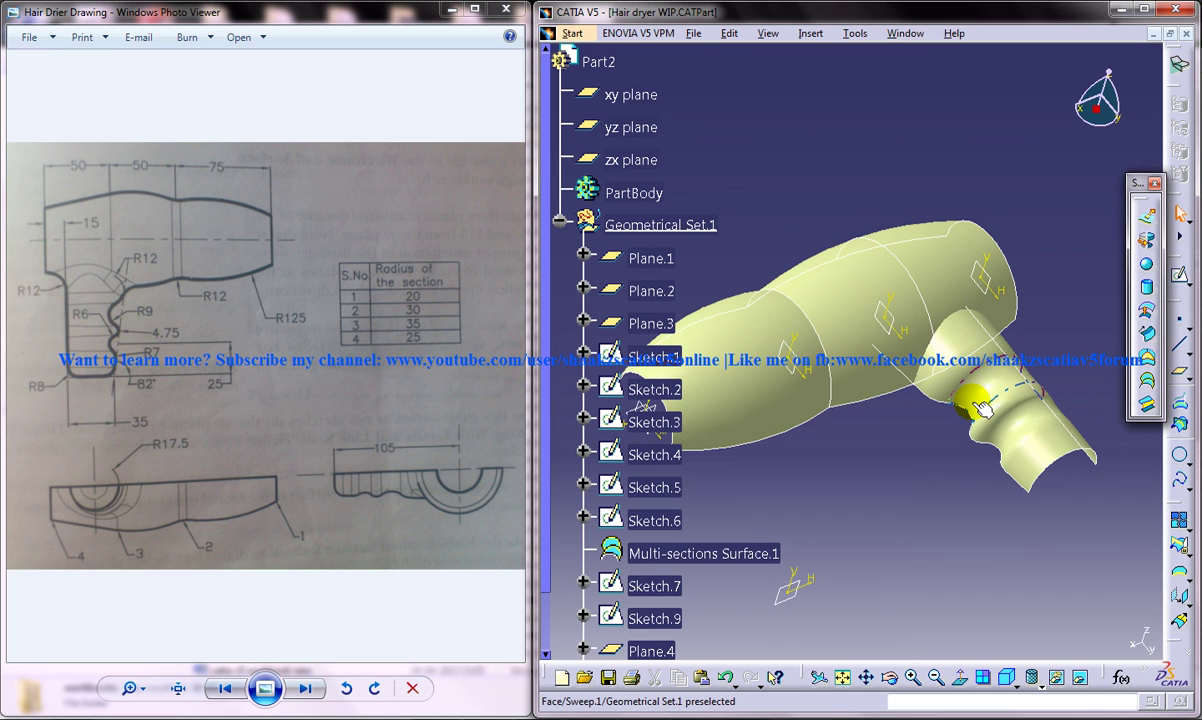